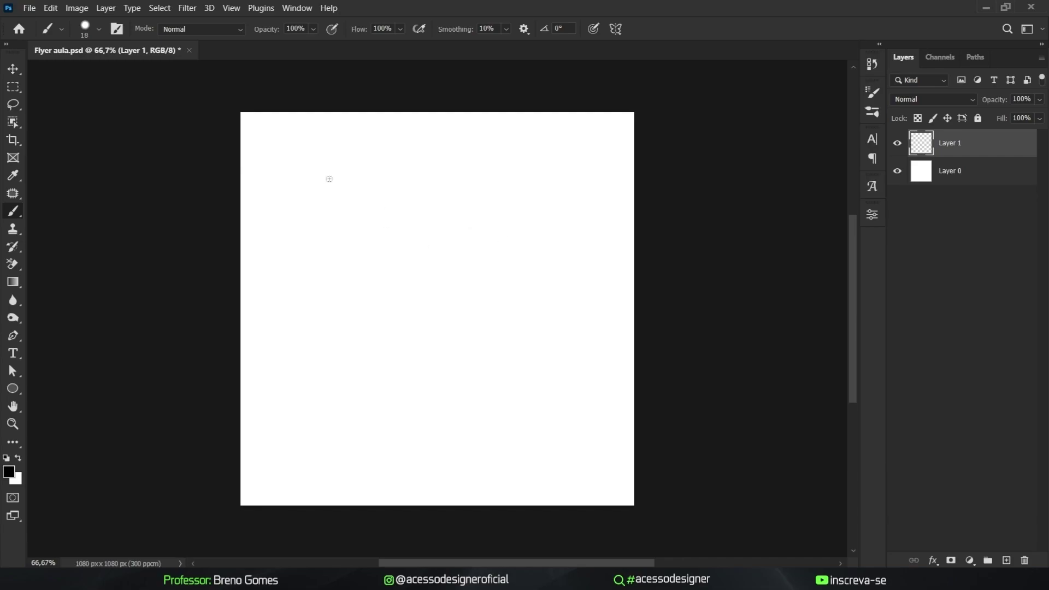
# - Brush a rough flyer layout with a product frame, side band, title lines, price, button and footer lines, and delete the sketch layer
pyautogui.moveTo(507, 202); pyautogui.dragTo(558, 286)
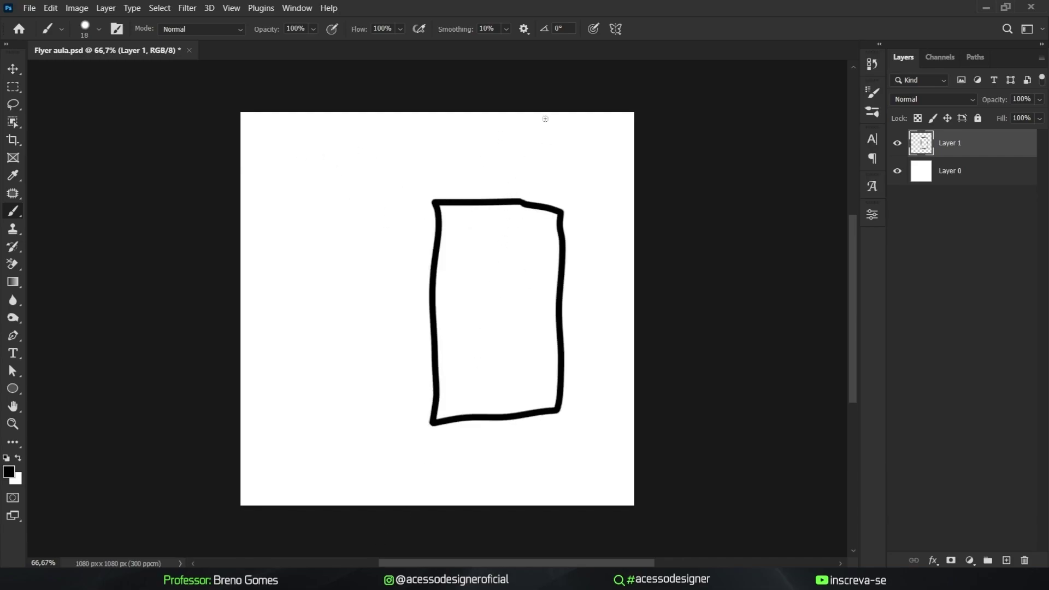
pyautogui.moveTo(541, 115); pyautogui.dragTo(537, 498)
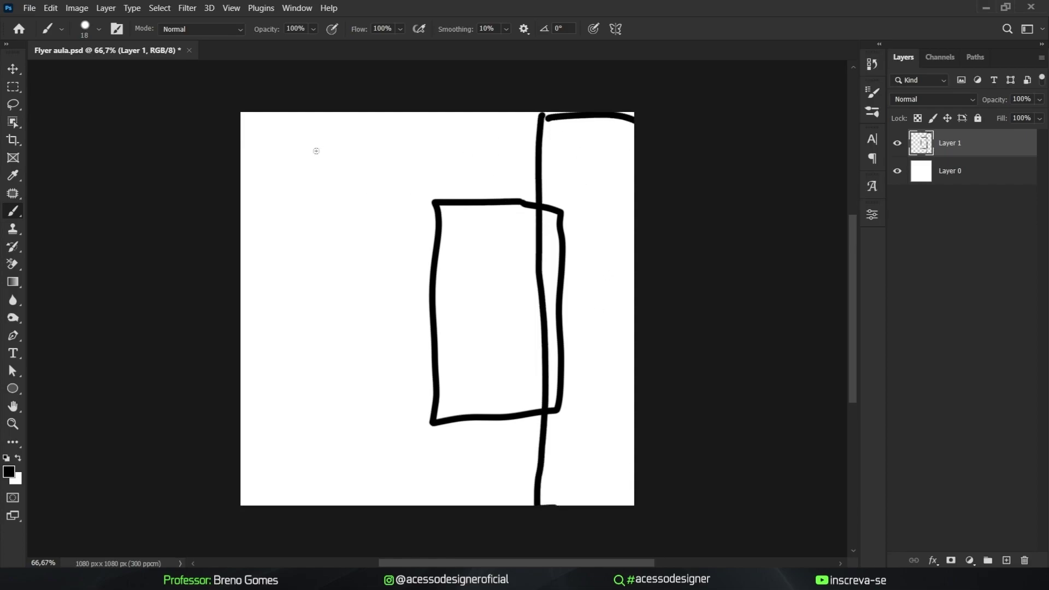
pyautogui.moveTo(295, 163); pyautogui.dragTo(407, 162)
pyautogui.moveTo(315, 196); pyautogui.dragTo(389, 194)
pyautogui.moveTo(305, 318)
pyautogui.mouseDown()
pyautogui.moveTo(312, 364)
pyautogui.moveTo(326, 371)
pyautogui.mouseUp()
pyautogui.moveTo(386, 328); pyautogui.dragTo(383, 327)
pyautogui.click(413, 332)
pyautogui.moveTo(302, 319)
pyautogui.mouseDown()
pyautogui.moveTo(295, 429)
pyautogui.moveTo(413, 407)
pyautogui.moveTo(306, 453)
pyautogui.mouseUp()
pyautogui.hotkey('ctrl', 'z')
pyautogui.hotkey('ctrl', 'z')
pyautogui.moveTo(303, 402); pyautogui.dragTo(302, 407)
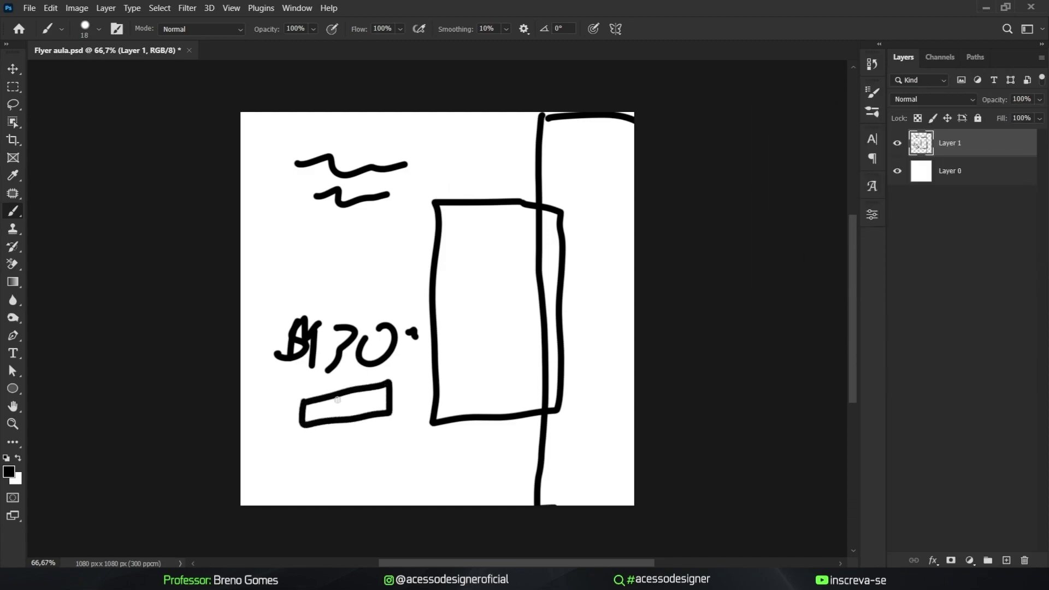
pyautogui.moveTo(283, 482); pyautogui.dragTo(422, 479)
pyautogui.moveTo(323, 463); pyautogui.dragTo(370, 460)
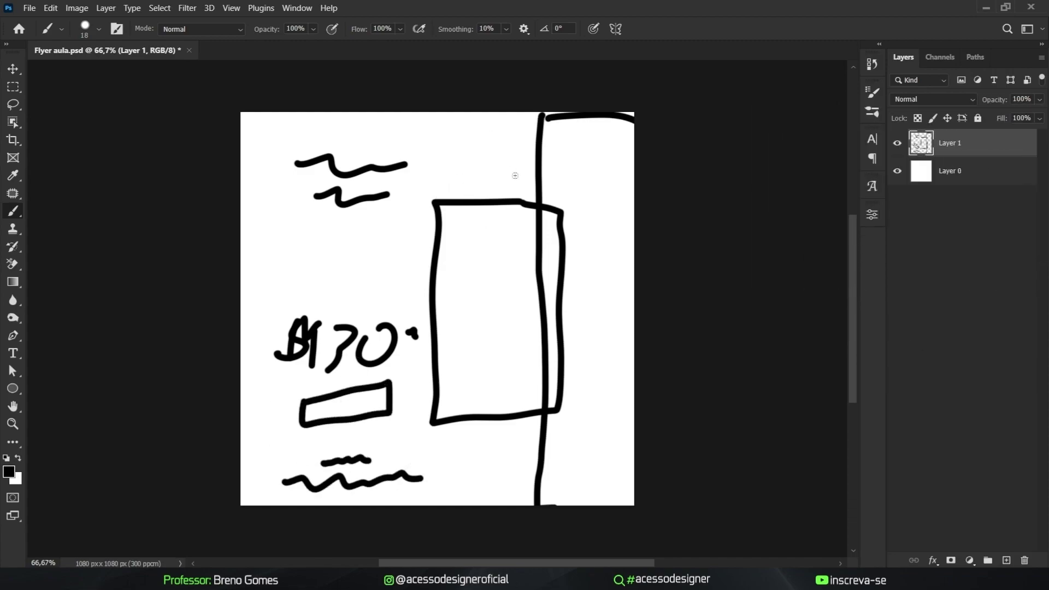
pyautogui.press('v')
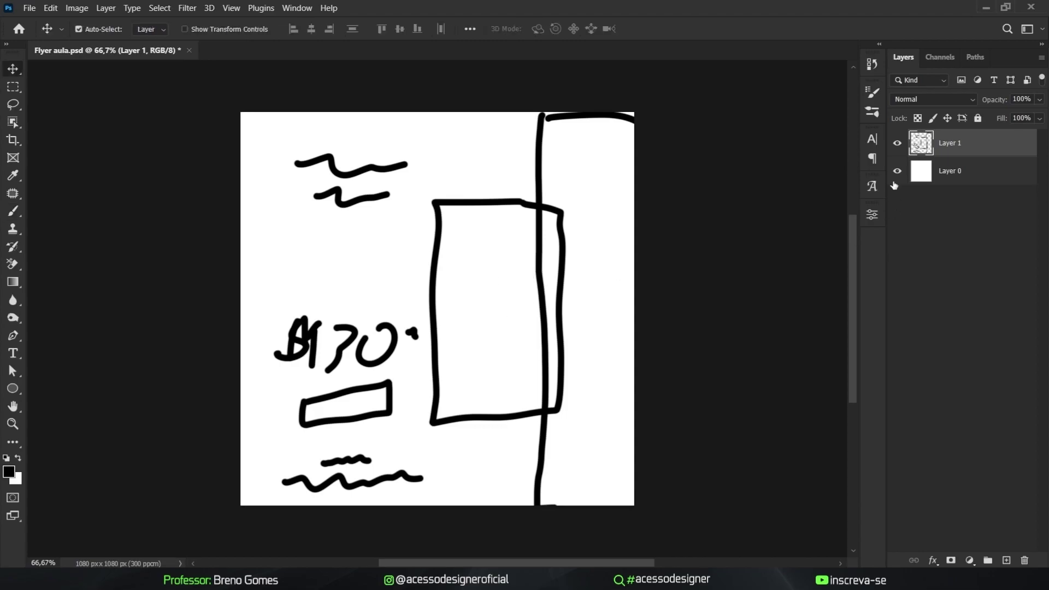
pyautogui.press('Delete')
# - Add a white Solid Color fill layer, delete the original Layer 0, and save the document
pyautogui.click(969, 561)
pyautogui.click(963, 317)
pyautogui.moveTo(690, 281); pyautogui.dragTo(678, 266)
pyautogui.click(988, 260)
pyautogui.click(951, 171)
pyautogui.press('Delete')
pyautogui.hotkey('ctrl', 's')
# - Place the Smart Phone image from the materia flyer folder in File Explorer onto the canvas and shift it towards the right
pyautogui.hotkey('alt', 'Tab')
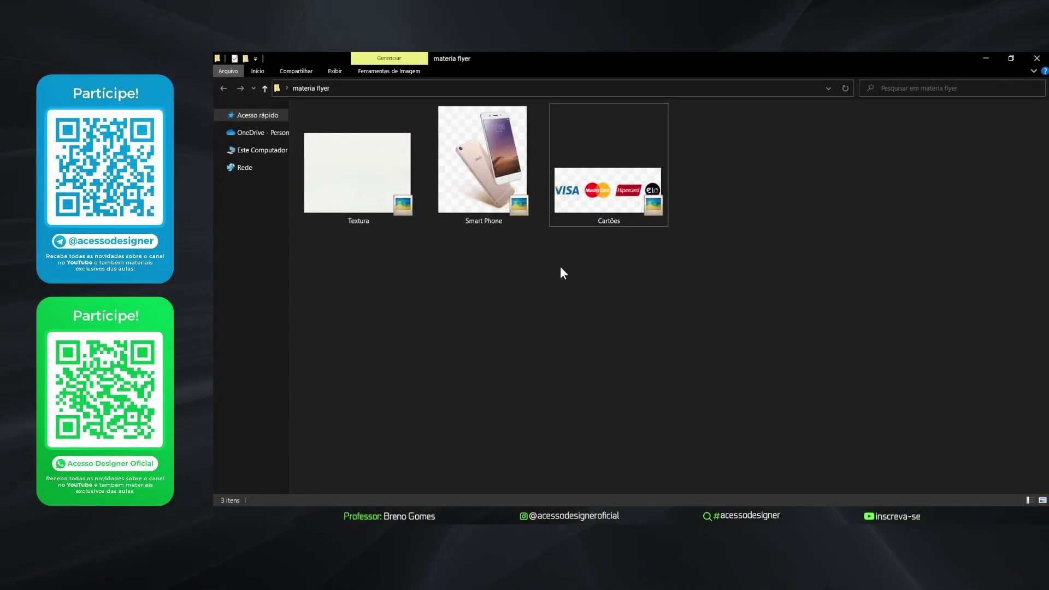
pyautogui.moveTo(489, 196); pyautogui.dragTo(480, 365)
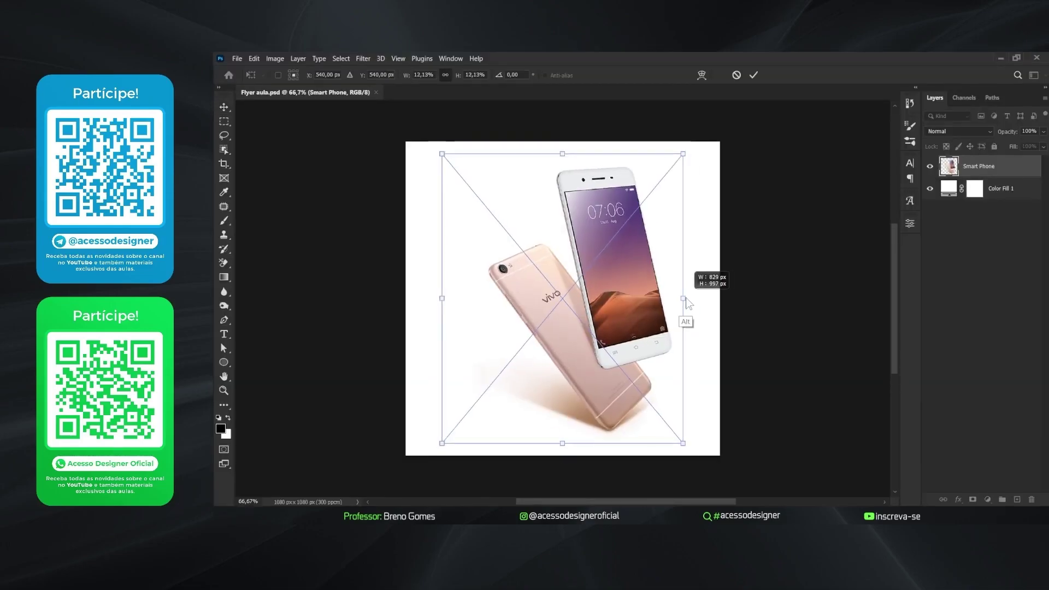
pyautogui.moveTo(693, 276); pyautogui.dragTo(642, 297)
pyautogui.press('Return')
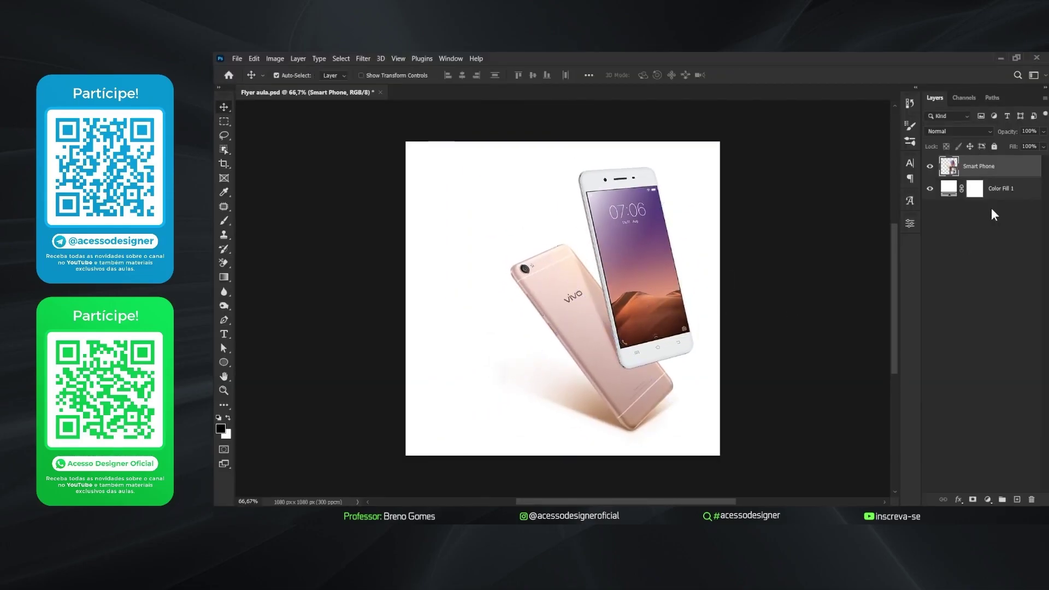
# - Draw a full-height rectangle above the Color Fill 1 layer, behind the phones, covering about the right third of the canvas
pyautogui.click(999, 189)
pyautogui.click(224, 362)
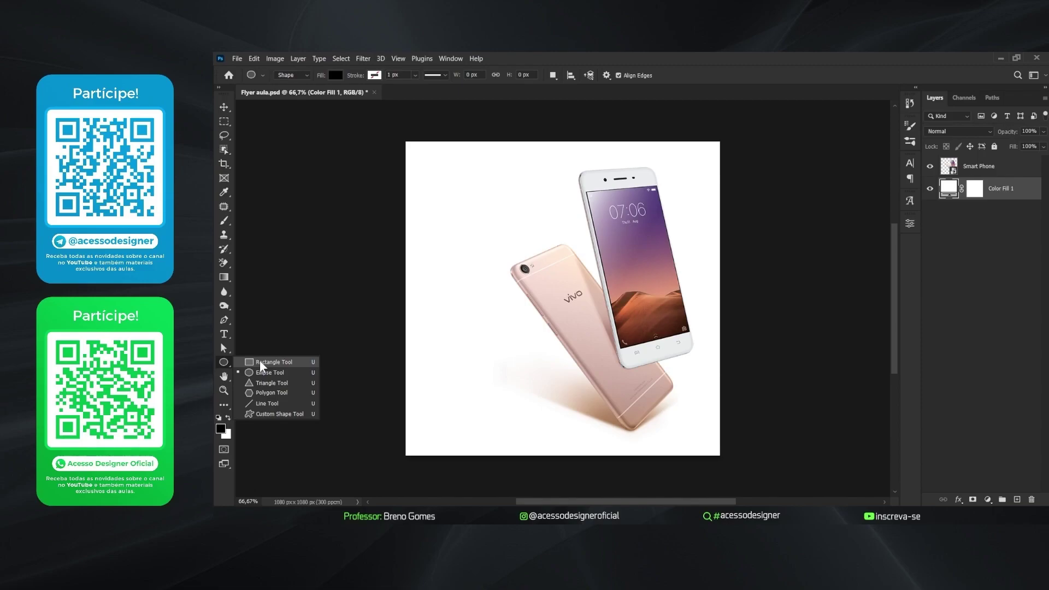
pyautogui.click(261, 363)
pyautogui.moveTo(641, 128)
pyautogui.mouseDown()
pyautogui.moveTo(728, 355)
pyautogui.moveTo(735, 466)
pyautogui.mouseUp()
pyautogui.click(883, 214)
pyautogui.hotkey('ctrl', '0')
pyautogui.hotkey('ctrl', 't')
pyautogui.moveTo(659, 295)
pyautogui.mouseDown()
pyautogui.moveTo(645, 295)
pyautogui.moveTo(696, 306)
pyautogui.mouseUp()
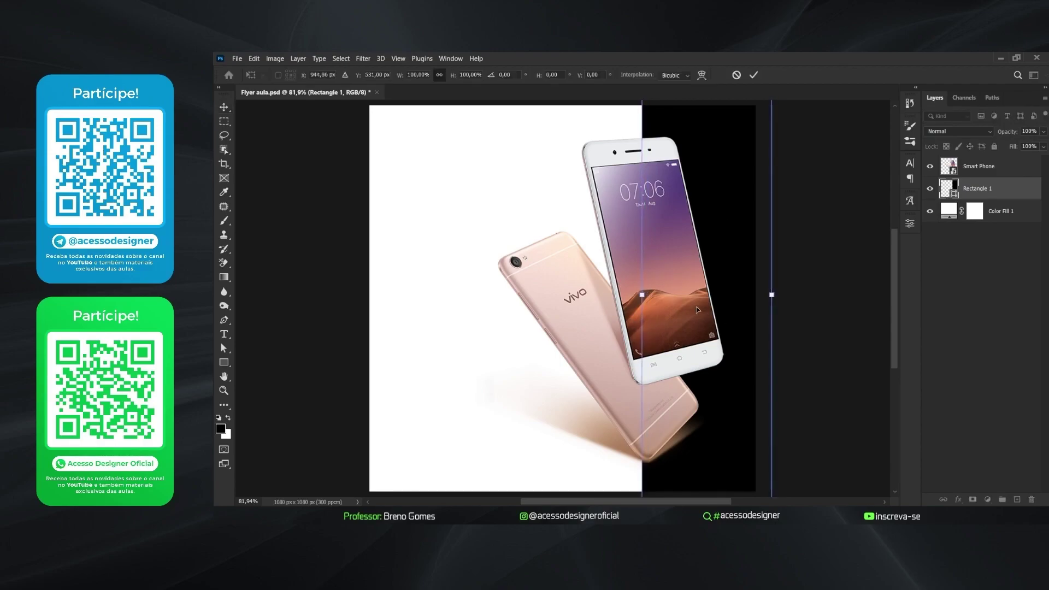
pyautogui.press('Return')
pyautogui.doubleClick(951, 191)
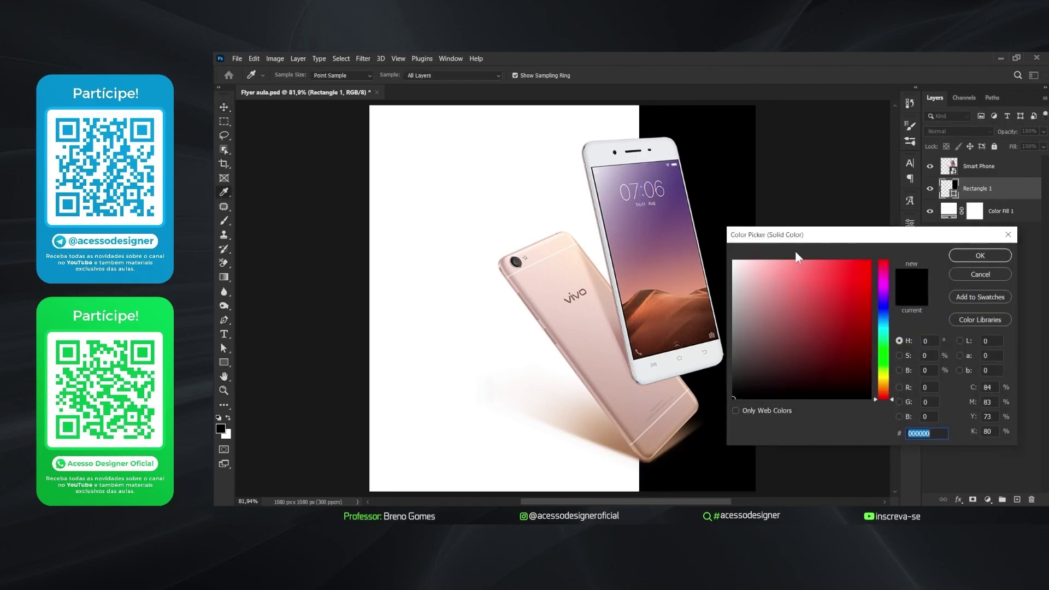
pyautogui.click(993, 232)
# - Apply Curves to the Smart Phone layer with a gentle S-curve that lifts the highlights and darkens the shadows
pyautogui.click(977, 166)
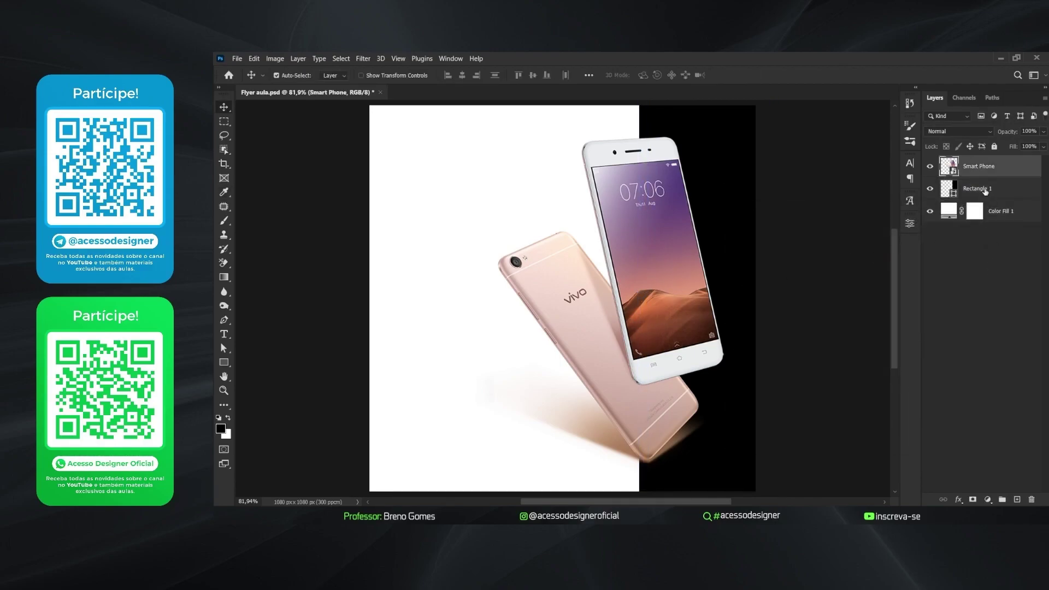
pyautogui.hotkey('ctrl', 'm')
pyautogui.moveTo(665, 116); pyautogui.dragTo(897, 142)
pyautogui.moveTo(836, 224); pyautogui.dragTo(831, 220)
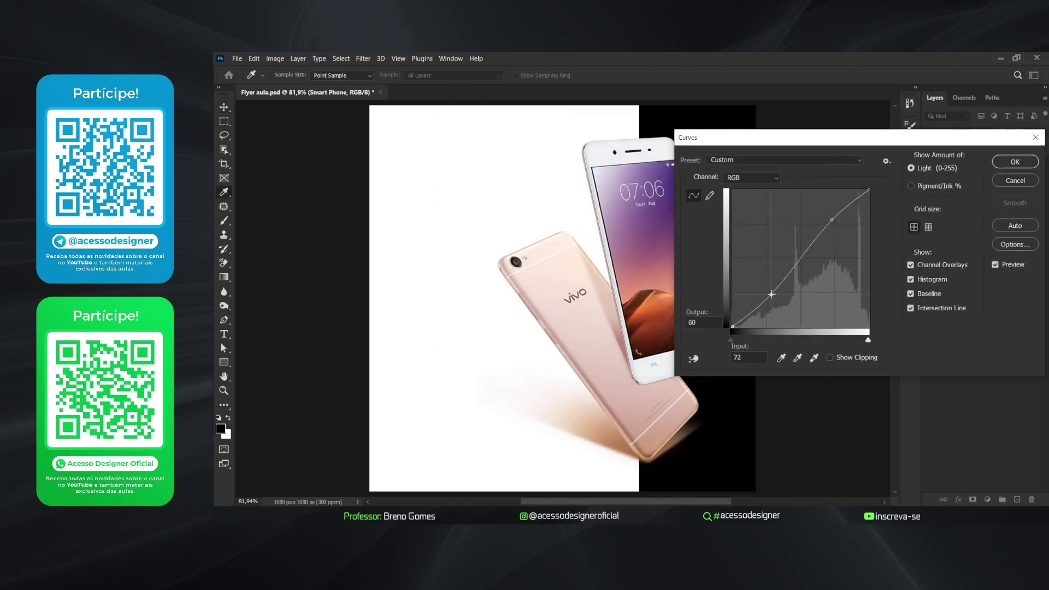
pyautogui.press('Return')
# - Recolour the rectangle with the rose tone sampled from the phone's back cover
pyautogui.click(964, 195)
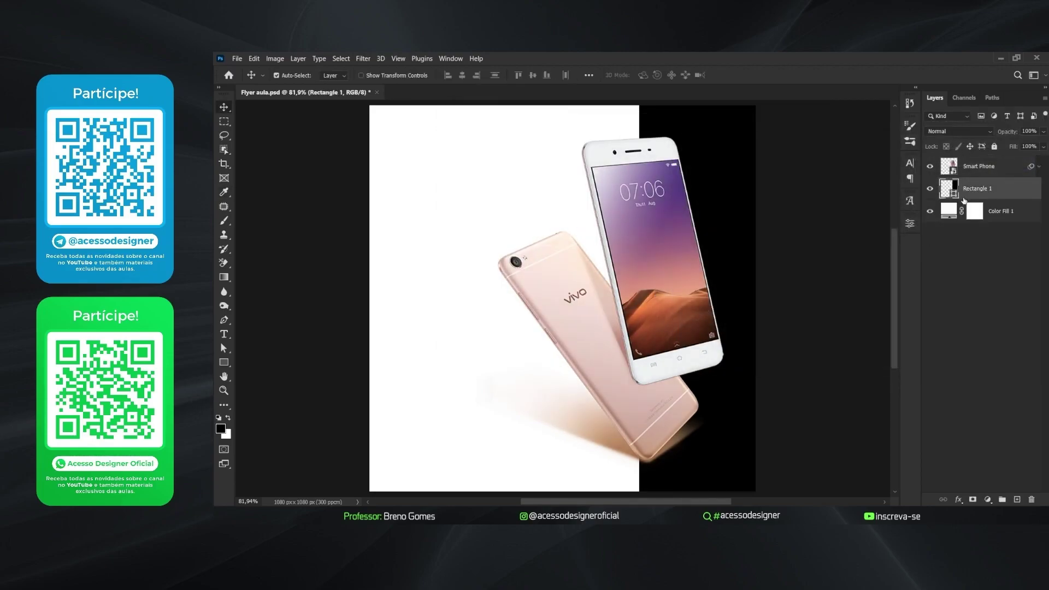
pyautogui.doubleClick(964, 195)
pyautogui.click(693, 399)
# - Group the rectangle and the colour fill layer and name the group "Plano de fundo"
pyautogui.click(978, 224)
pyautogui.hotkey('ctrl', 'g')
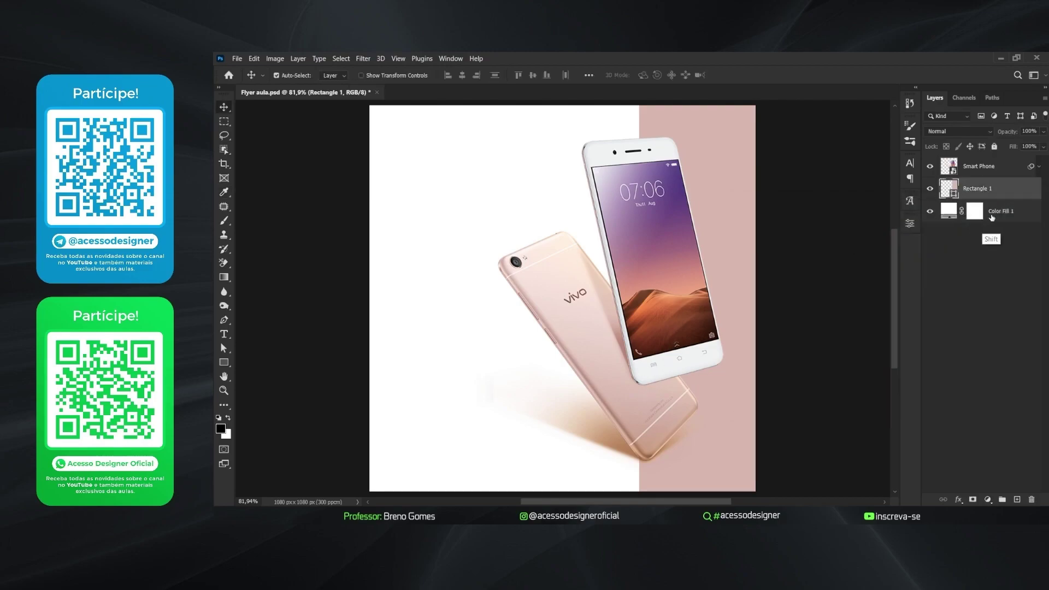
pyautogui.doubleClick(971, 184)
# - Add the text "Phone" rotated 90° and enlarge it to span almost the full canvas height beside the rectangle
pyautogui.press('t')
pyautogui.click(422, 185)
pyautogui.click(909, 163)
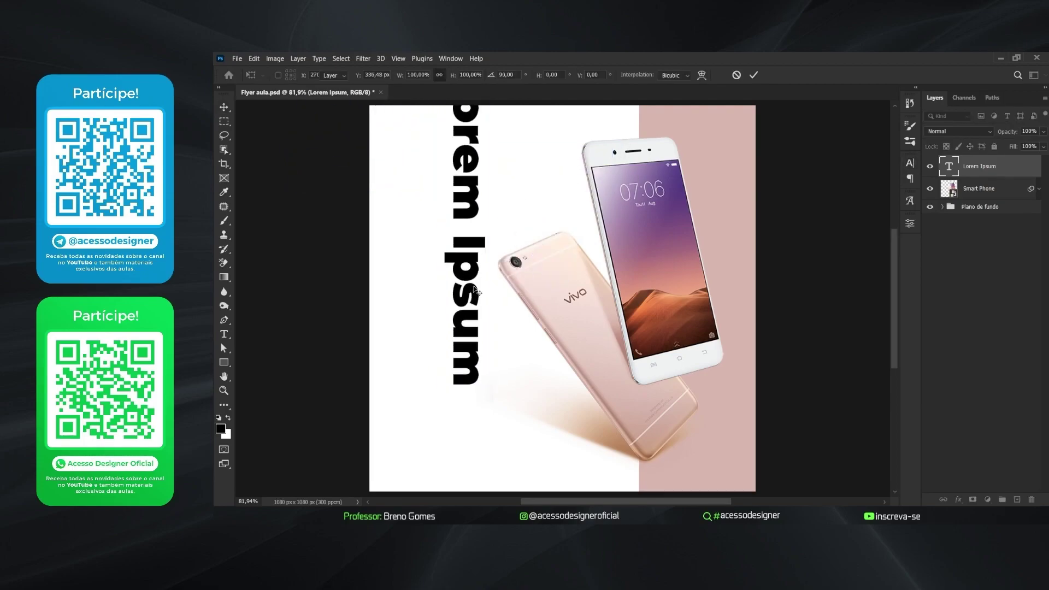
pyautogui.click(490, 274)
pyautogui.hotkey('ctrl', 'a')
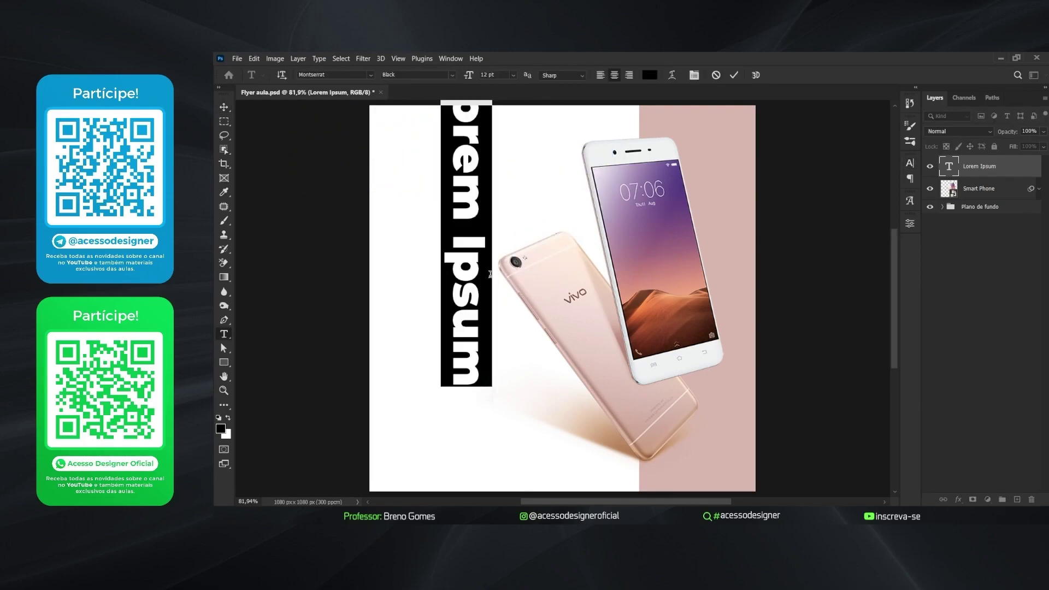
pyautogui.write('Phone')
pyautogui.moveTo(491, 309); pyautogui.dragTo(639, 486)
pyautogui.press('Return')
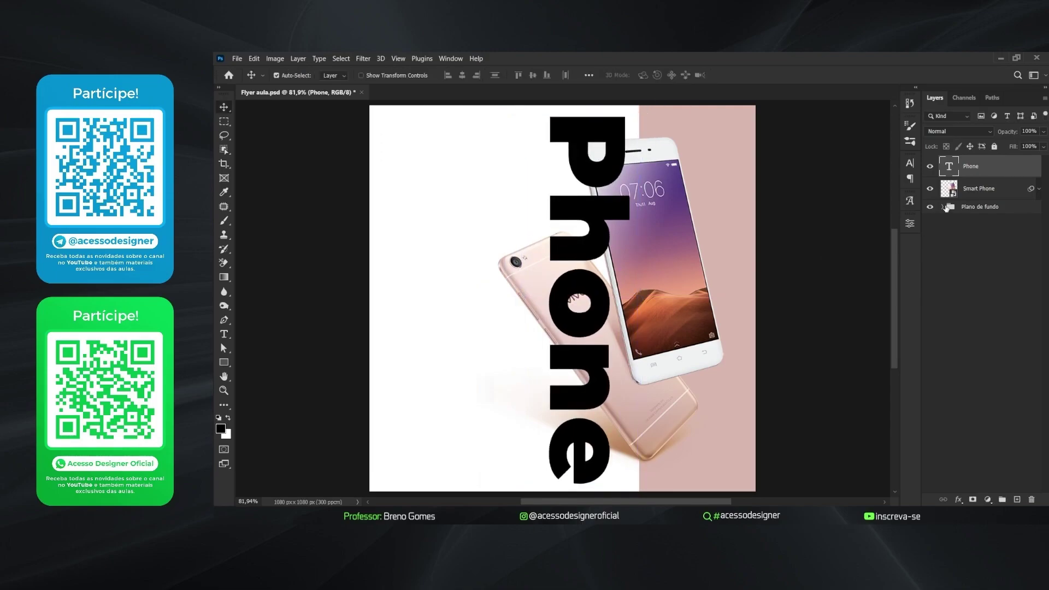
# - Move the vertical Phone text layer into the Plano de fundo group, directly above Rectangle 1
pyautogui.click(942, 207)
pyautogui.click(981, 207)
pyautogui.moveTo(982, 219); pyautogui.dragTo(982, 218)
# - Examine the character and property settings available for the vertical Phone text and the rectangle
pyautogui.click(910, 163)
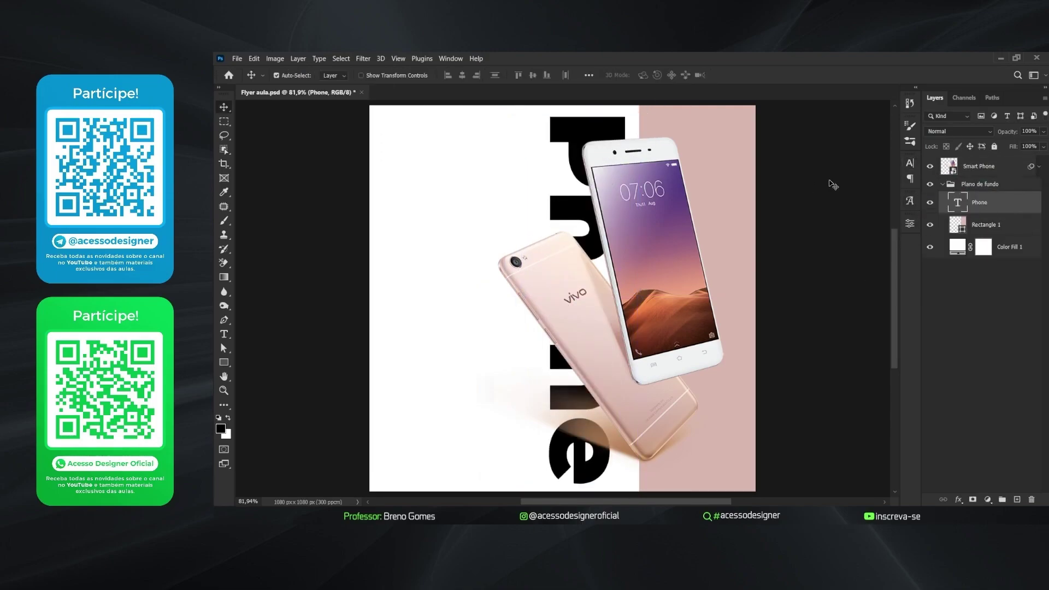
pyautogui.click(786, 187)
pyautogui.click(451, 58)
pyautogui.click(459, 189)
pyautogui.click(451, 59)
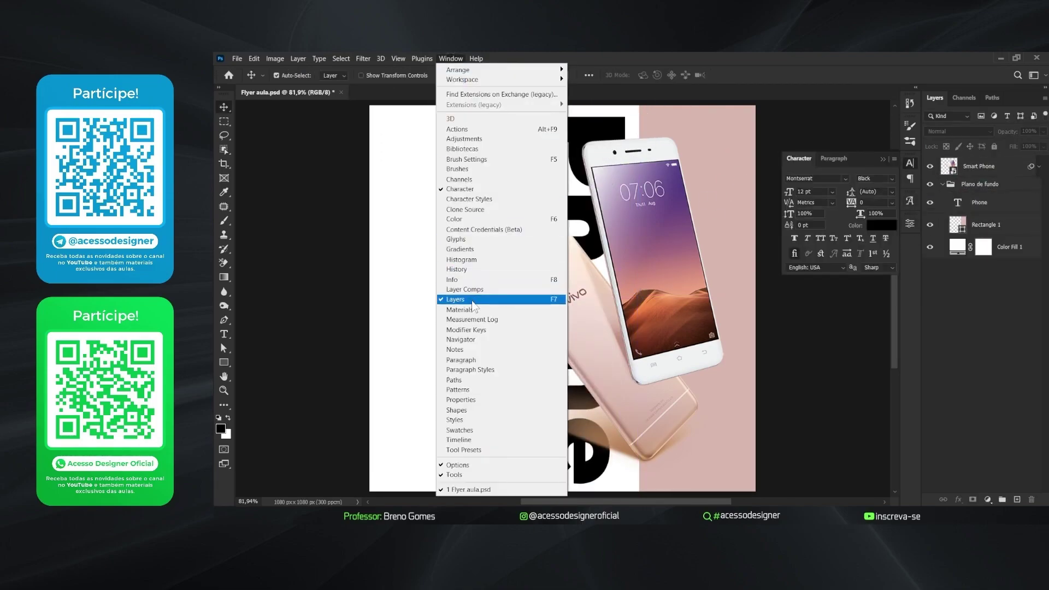
pyautogui.click(459, 399)
pyautogui.click(977, 202)
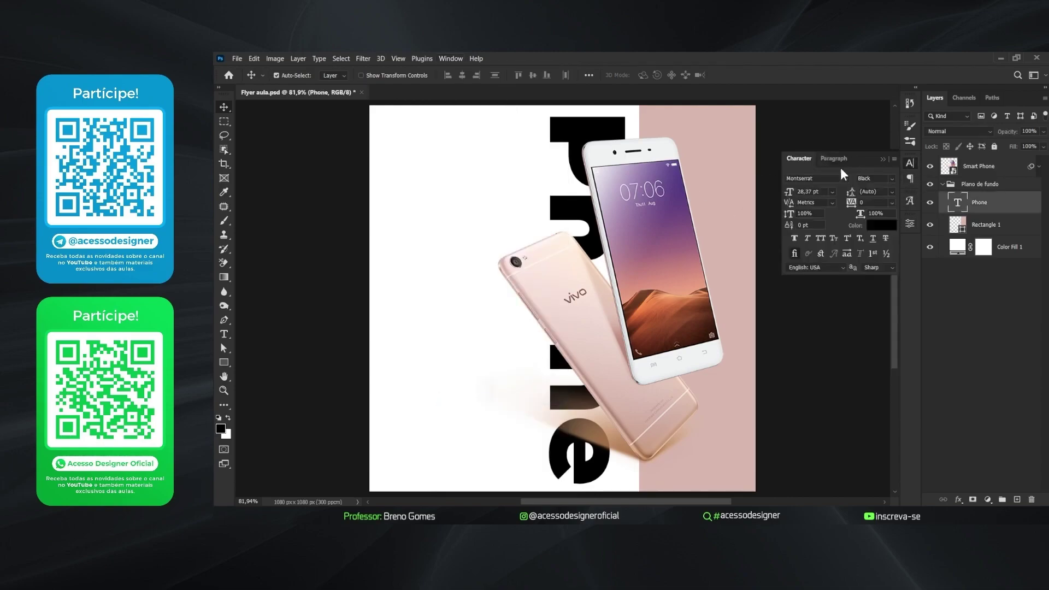
pyautogui.click(841, 198)
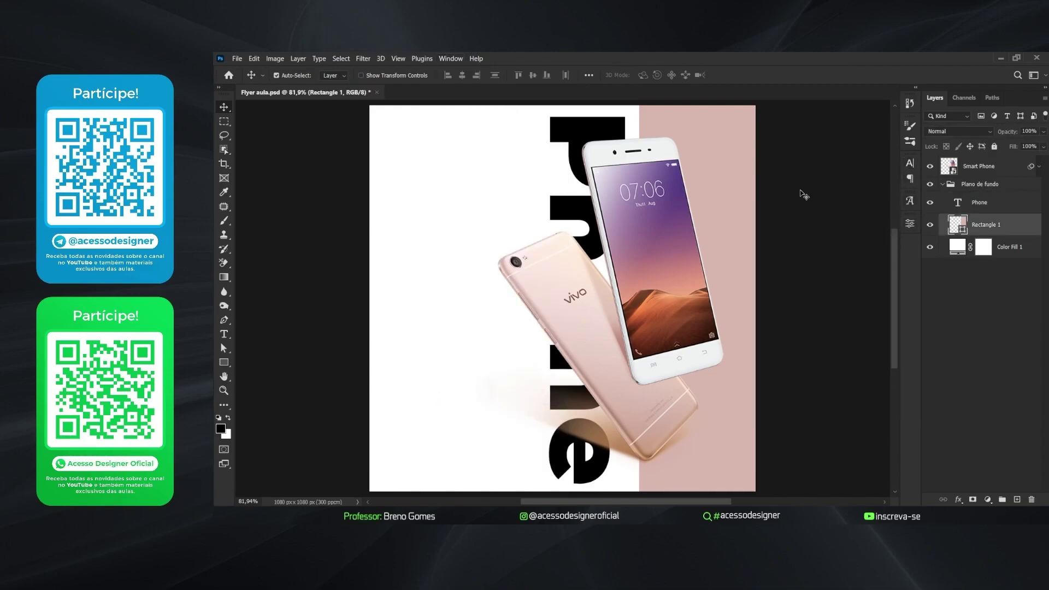
pyautogui.click(909, 224)
pyautogui.scroll(-3, 896, 306)
pyautogui.scroll(3, 896, 307)
pyautogui.click(980, 207)
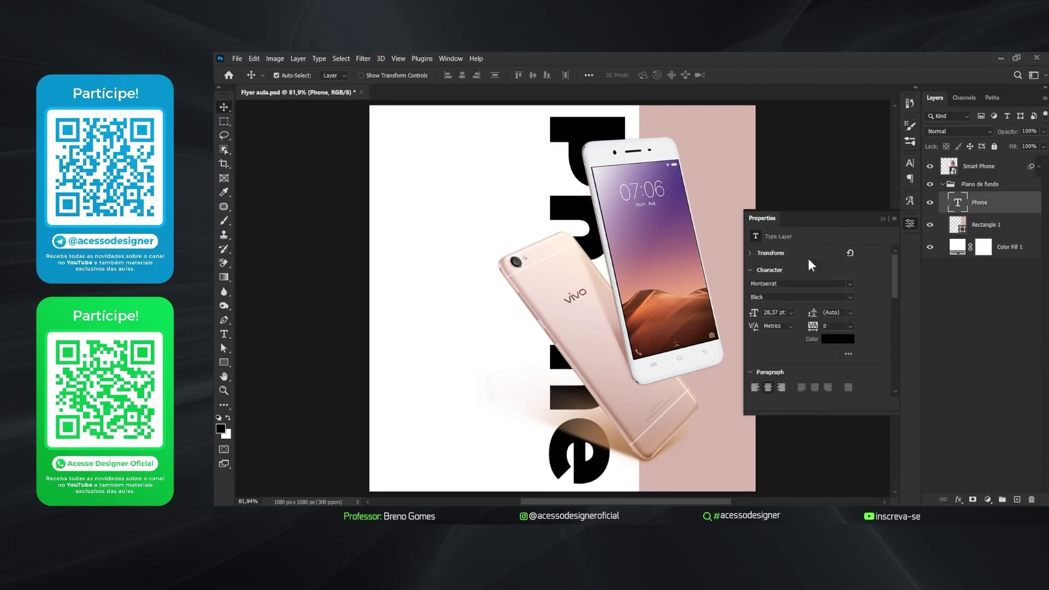
pyautogui.click(909, 224)
# - Colour the vertical Phone text with the rose sampled from the rectangle and lower its layer opacity
pyautogui.click(909, 163)
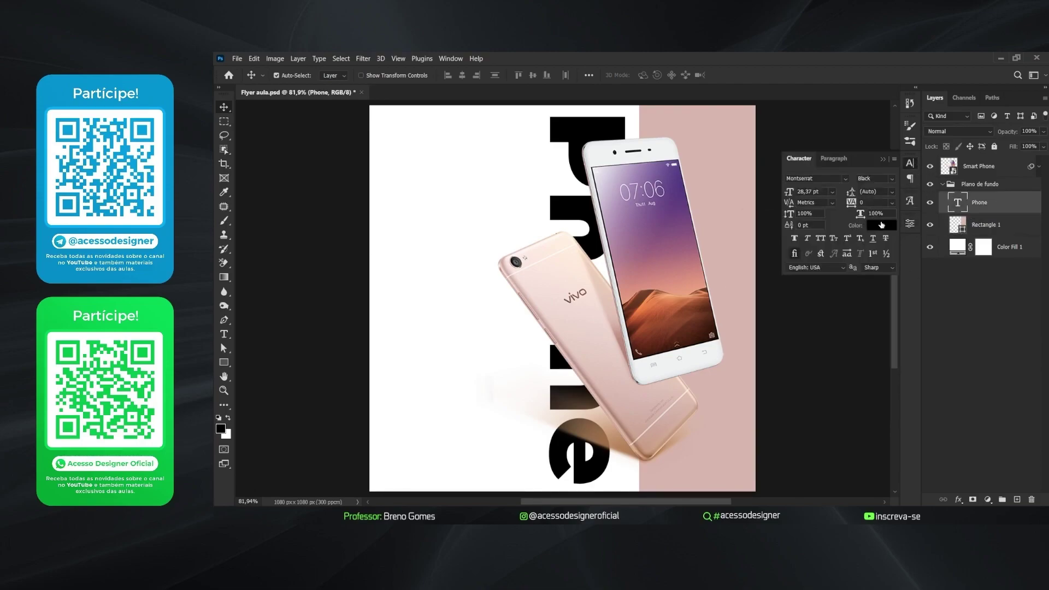
pyautogui.click(876, 224)
pyautogui.click(721, 249)
pyautogui.press('Return')
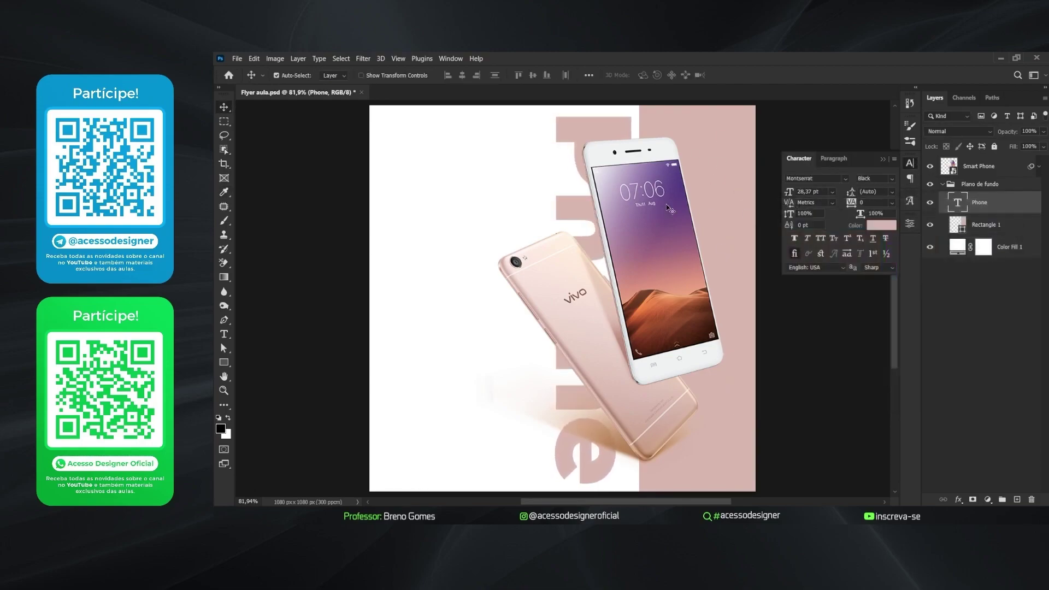
pyautogui.moveTo(1042, 159); pyautogui.dragTo(1011, 159)
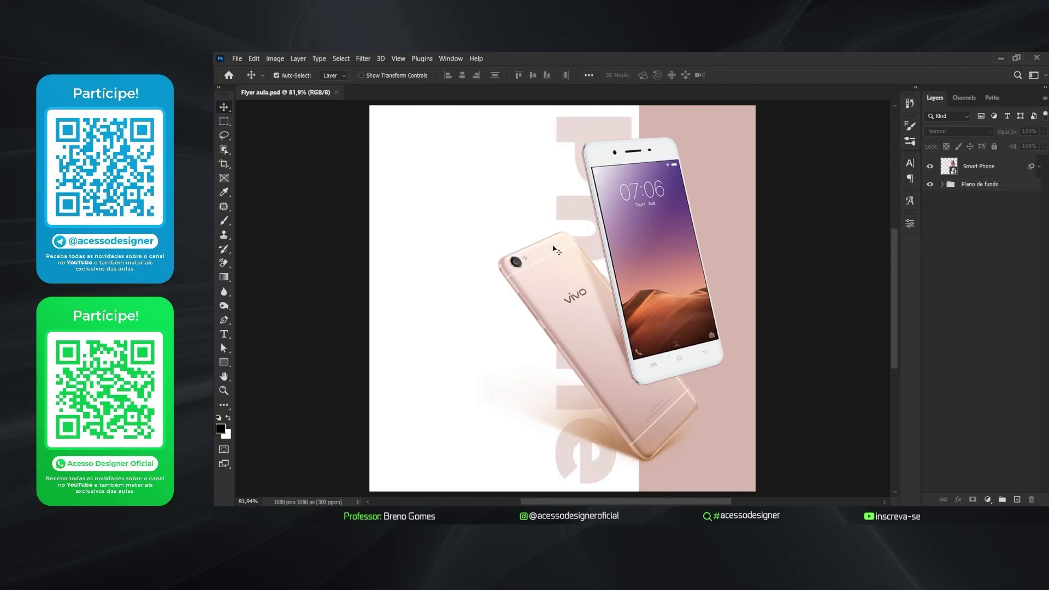
# - Add the horizontal text "Smar" and scale it down in the upper left area of the flyer
pyautogui.click(224, 334)
pyautogui.click(436, 189)
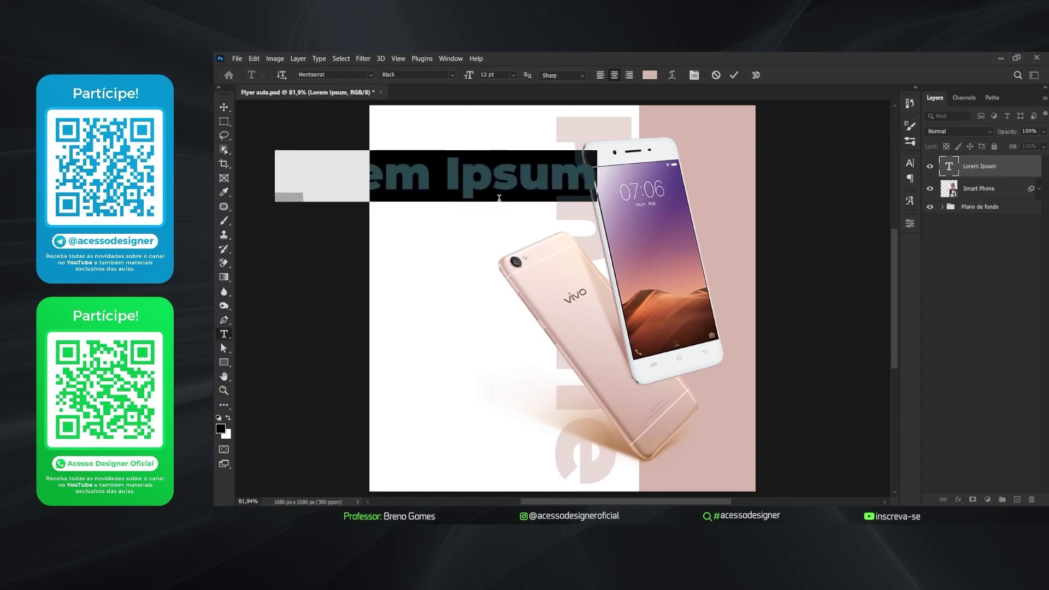
pyautogui.write('Smar')
pyautogui.hotkey('ctrl', 'Return')
pyautogui.press('v')
pyautogui.hotkey('ctrl', 't')
pyautogui.moveTo(489, 177); pyautogui.dragTo(519, 176)
pyautogui.moveTo(528, 174); pyautogui.dragTo(523, 173)
pyautogui.press('Return')
# - Set the title text's colour to dark grey 313030
pyautogui.click(909, 163)
pyautogui.click(878, 231)
pyautogui.click(742, 348)
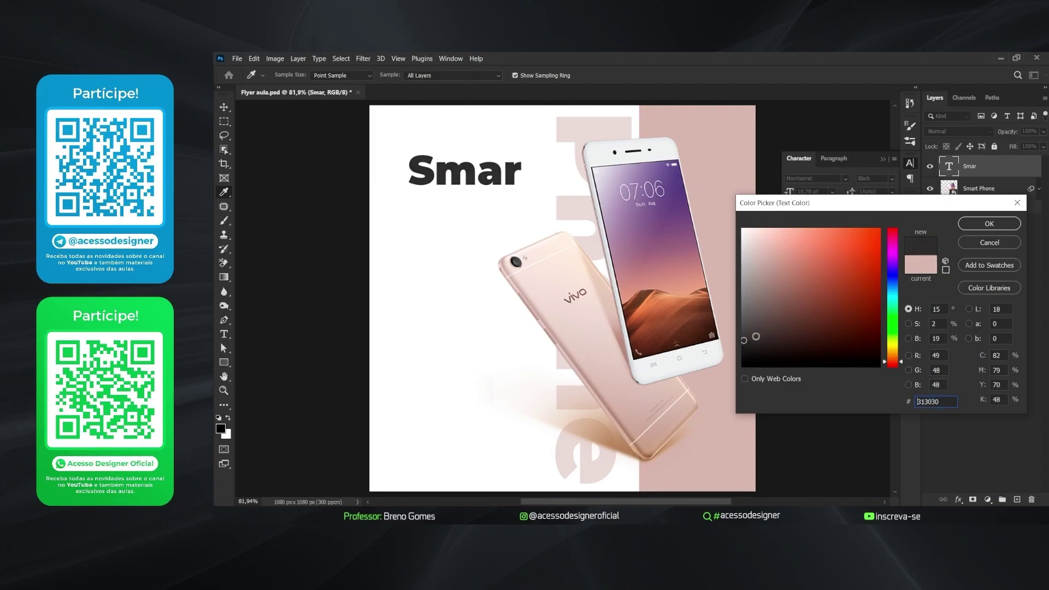
pyautogui.press('Return')
# - Duplicate the title text above the original, reduce the copy, and complete its wording to "Smart"
pyautogui.keyDown('alt'); pyautogui.moveTo(511, 179); pyautogui.dragTo(480, 148); pyautogui.keyUp('alt')
pyautogui.hotkey('ctrl', 't')
pyautogui.press('Return')
pyautogui.doubleClick(488, 149)
pyautogui.write('t')
pyautogui.hotkey('ctrl', 'Return')
pyautogui.hotkey('ctrl', 't')
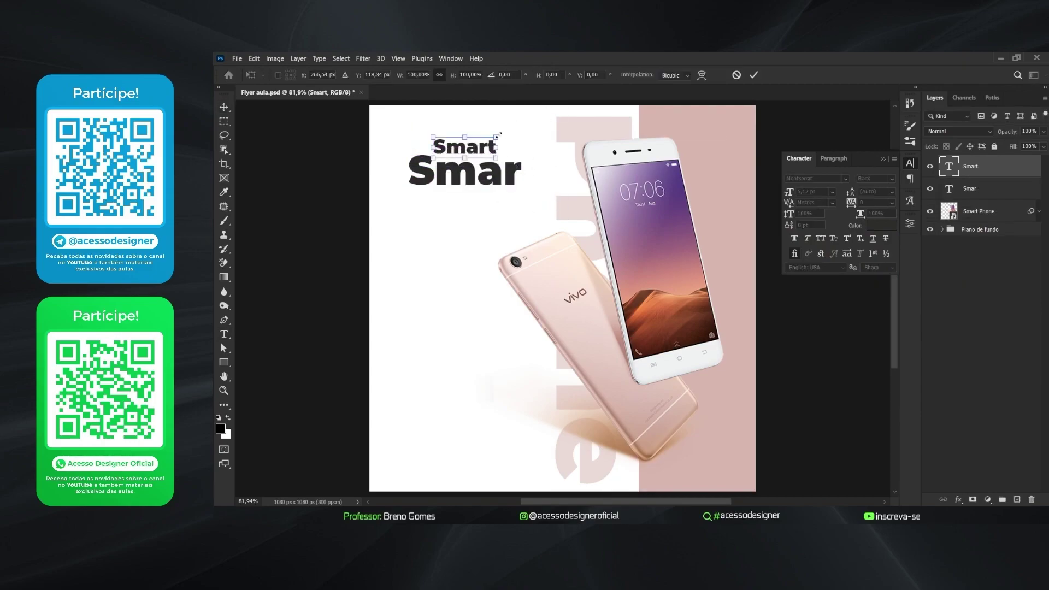
pyautogui.press('Return')
# - Replace the larger title line with "Phone" and scale it down slightly
pyautogui.doubleClick(516, 174)
pyautogui.hotkey('ctrl', 'a')
pyautogui.write('Phone')
pyautogui.hotkey('ctrl', 'Return')
pyautogui.hotkey('ctrl', 't')
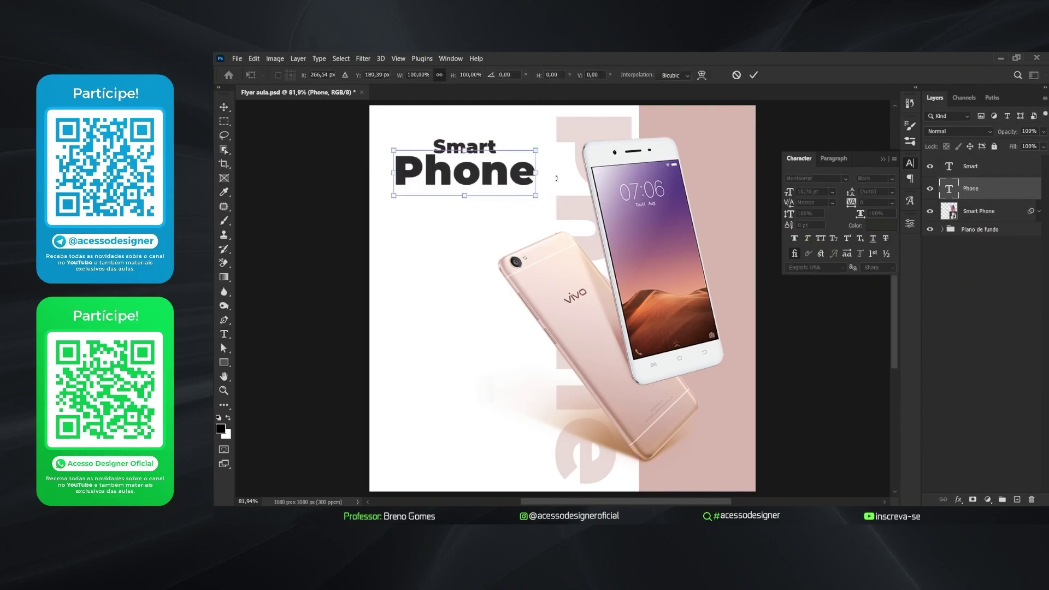
pyautogui.keyDown('alt'); pyautogui.moveTo(536, 195); pyautogui.dragTo(532, 194); pyautogui.keyUp('alt')
pyautogui.press('Return')
# - Set the font weight of the Smart title line to Medium
pyautogui.click(970, 166)
pyautogui.click(892, 178)
pyautogui.click(893, 207)
# - Duplicate the horizontal Phone title line directly beneath itself and scale the copy down to about 7,82 pt
pyautogui.moveTo(491, 147); pyautogui.dragTo(501, 206)
pyautogui.scroll(5, 571, 295)
pyautogui.hotkey('ctrl', '0')
pyautogui.hotkey('ctrl', 't')
pyautogui.keyDown('alt'); pyautogui.moveTo(532, 224); pyautogui.dragTo(517, 220); pyautogui.keyUp('alt')
pyautogui.press('Return')
# - Replace the wording of the lower title copy with "vivo"
pyautogui.doubleClick(473, 202)
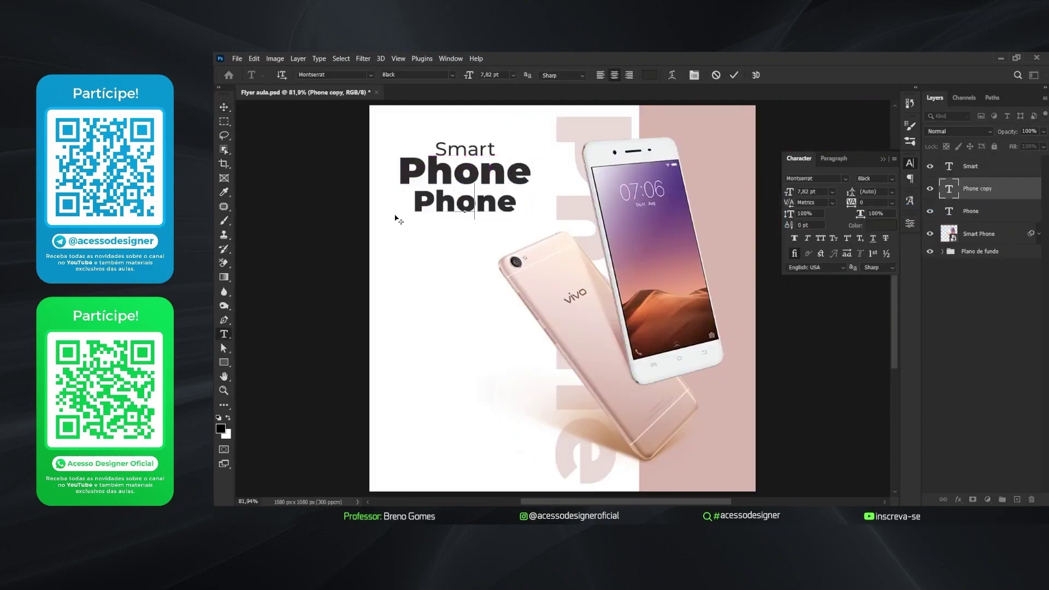
pyautogui.press('BackSpace')
pyautogui.press('BackSpace')
pyautogui.press('BackSpace')
pyautogui.press('BackSpace')
pyautogui.press('BackSpace')
pyautogui.write('vivo')
pyautogui.hotkey('ctrl', 'Return')
# - Scale down the Smart, Phone and vivo title lines together around their centre and position them as one block
pyautogui.keyDown('shift'); pyautogui.click(964, 212); pyautogui.keyUp('shift')
pyautogui.click(970, 166)
pyautogui.keyDown('shift'); pyautogui.click(983, 213); pyautogui.keyUp('shift')
pyautogui.click(986, 194)
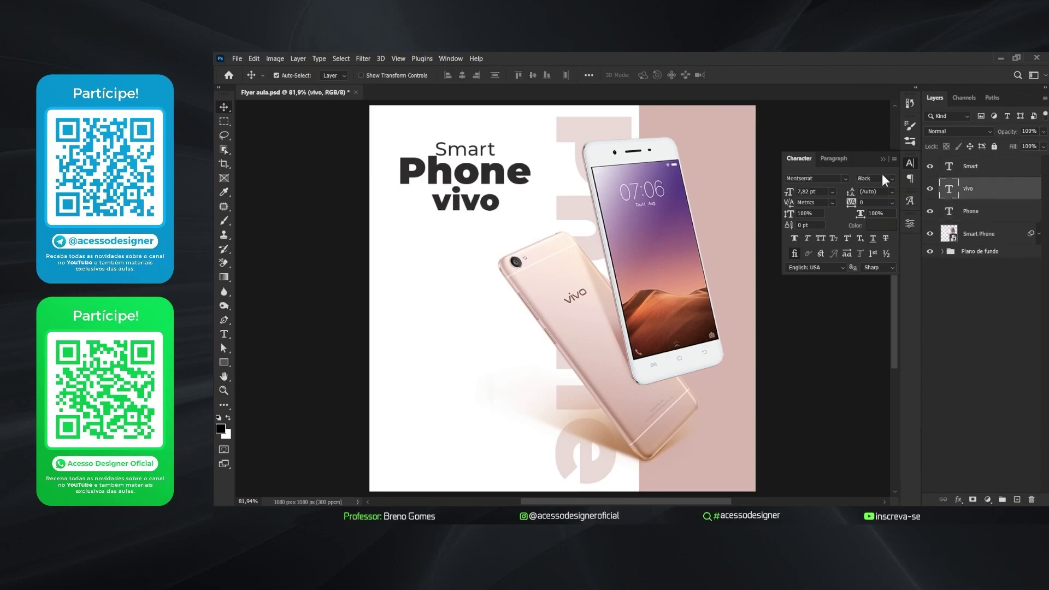
pyautogui.click(1007, 212)
pyautogui.keyDown('shift'); pyautogui.click(989, 170); pyautogui.keyUp('shift')
pyautogui.hotkey('ctrl', 't')
pyautogui.moveTo(539, 129); pyautogui.dragTo(525, 154)
pyautogui.press('Return')
# - Check the Smart Phone image by hiding and showing it, and put its layer in a group named "Produto"
pyautogui.click(978, 234)
pyautogui.click(930, 234)
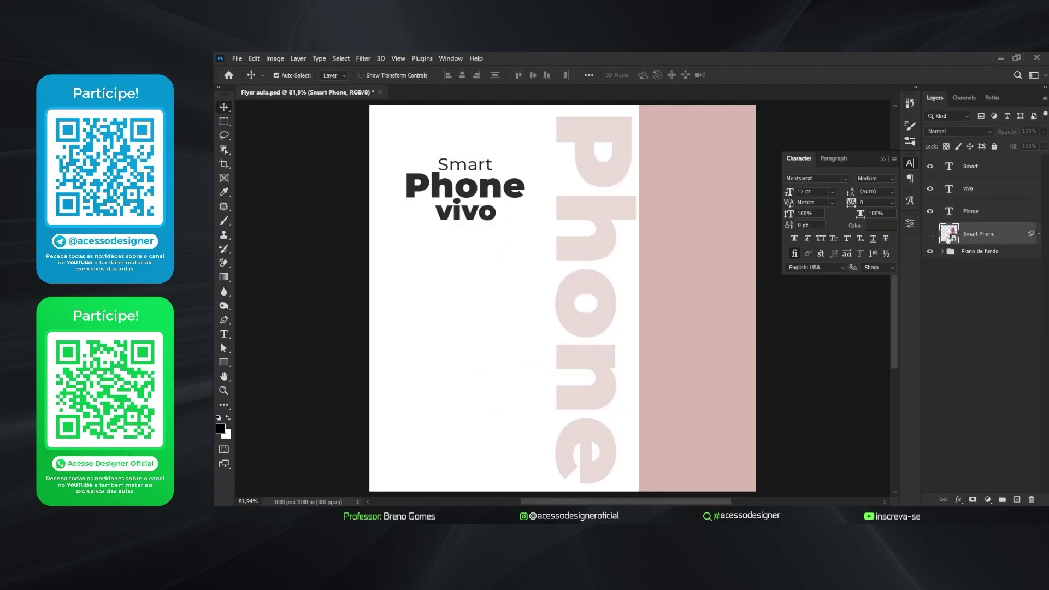
pyautogui.click(930, 234)
pyautogui.hotkey('ctrl', 'g')
pyautogui.click(942, 229)
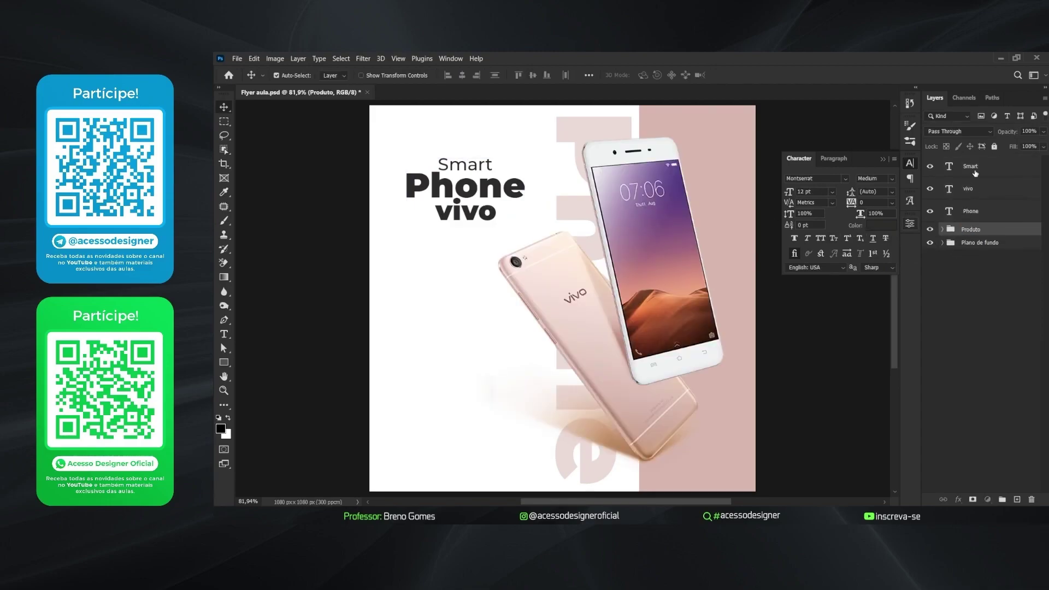
# - Group the Smart, vivo and Phone title layers under the name "Título"
pyautogui.click(970, 166)
pyautogui.keyDown('shift'); pyautogui.click(970, 211); pyautogui.keyUp('shift')
pyautogui.hotkey('ctrl', 'g')
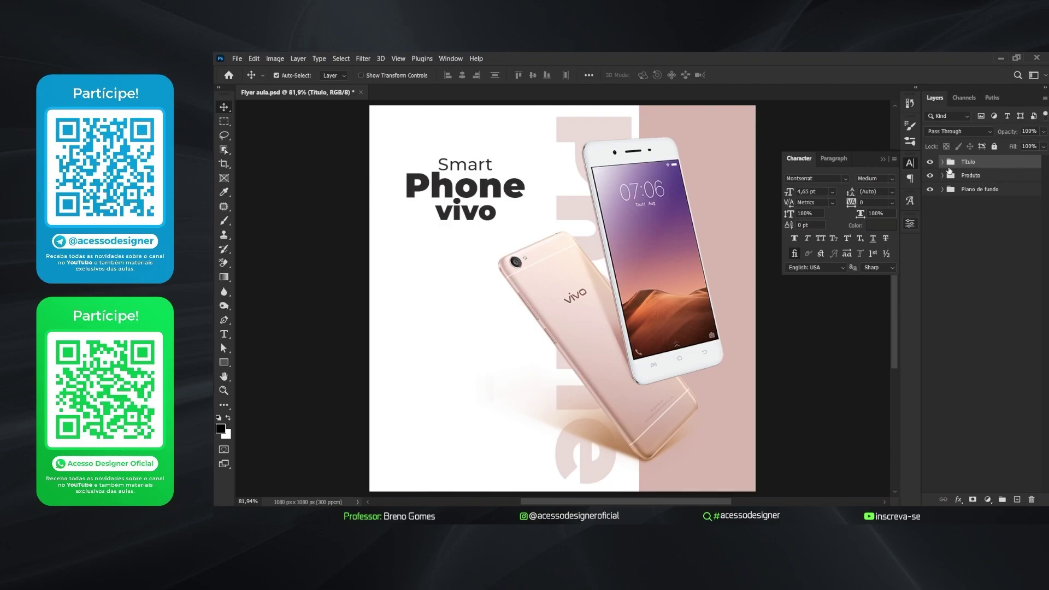
# - Draw a black circle about 381 px in diameter around the title block, layered between the Título and Produto groups
pyautogui.click(502, 229)
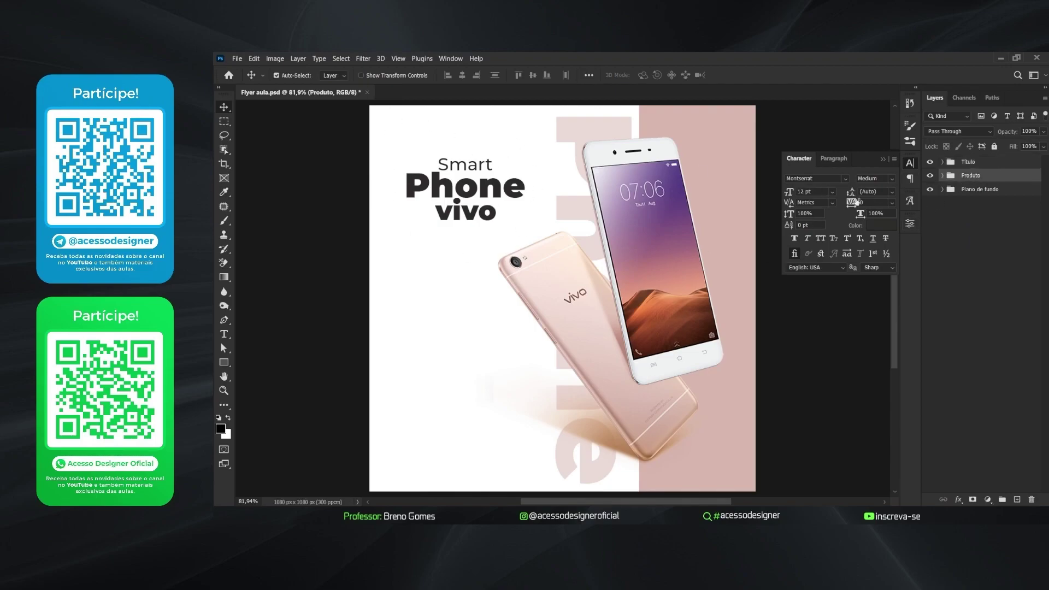
pyautogui.rightClick(224, 362)
pyautogui.click(267, 373)
pyautogui.moveTo(457, 178)
pyautogui.mouseDown()
pyautogui.moveTo(524, 246)
pyautogui.moveTo(598, 289)
pyautogui.mouseUp()
pyautogui.press('v')
pyautogui.moveTo(534, 236); pyautogui.dragTo(489, 194)
pyautogui.hotkey('ctrl', 't')
pyautogui.moveTo(528, 136); pyautogui.dragTo(541, 122)
pyautogui.press('Return')
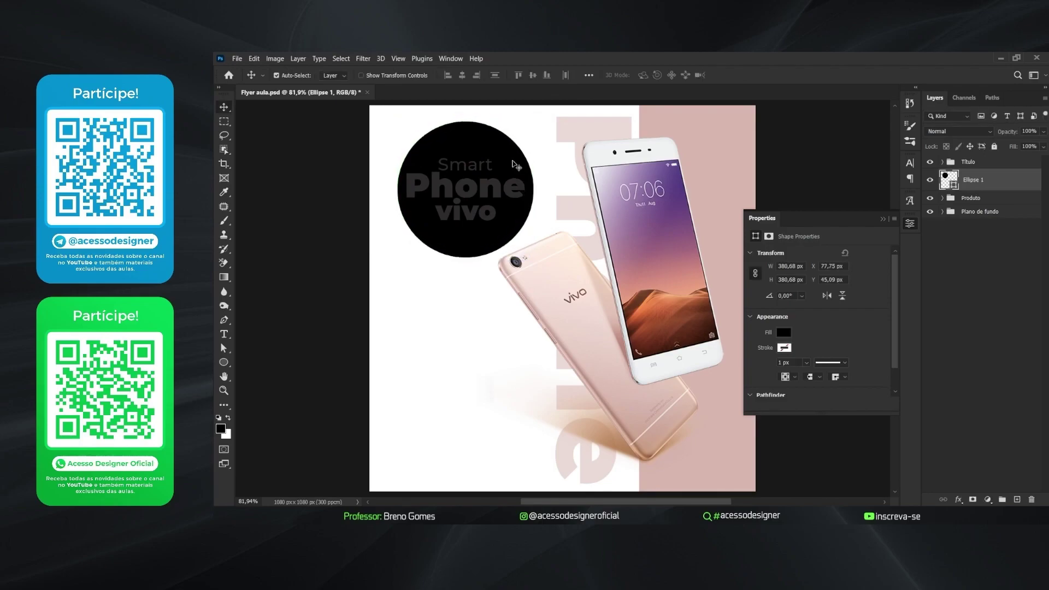
# - Add Lorem ipsum placeholder text along the circle's outline, reduce it to 2 pt and hide the circle
pyautogui.click(968, 198)
pyautogui.click(971, 180)
pyautogui.press('t')
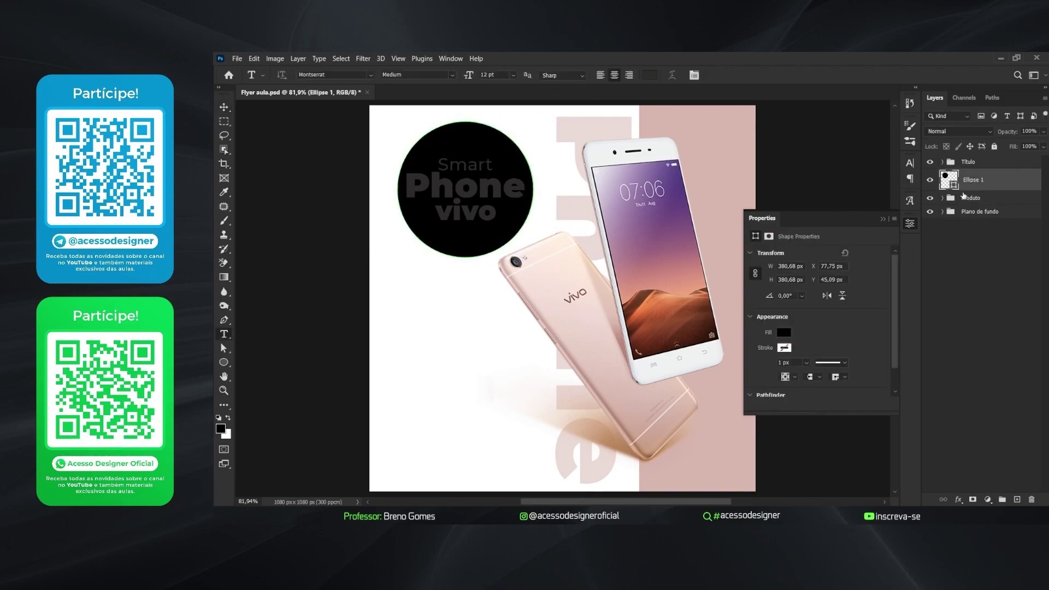
pyautogui.click(514, 141)
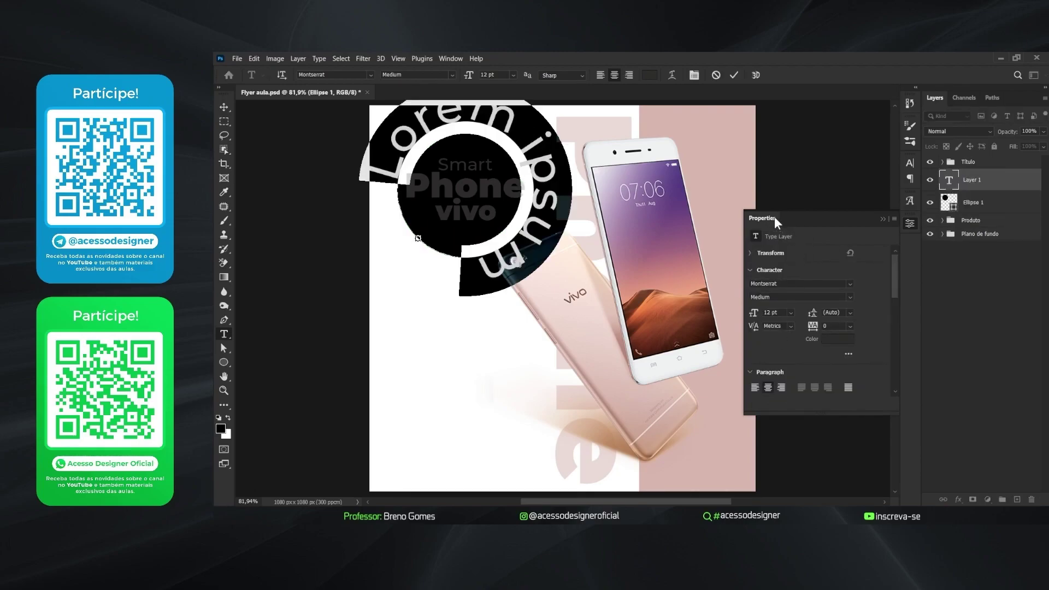
pyautogui.hotkey('ctrl', 'shift', ',')
pyautogui.hotkey('ctrl', 'shift', ',')
pyautogui.hotkey('ctrl', 'shift', ',')
pyautogui.hotkey('ctrl', 'shift', ',')
pyautogui.hotkey('ctrl', 'shift', ',')
pyautogui.hotkey('ctrl', 'Return')
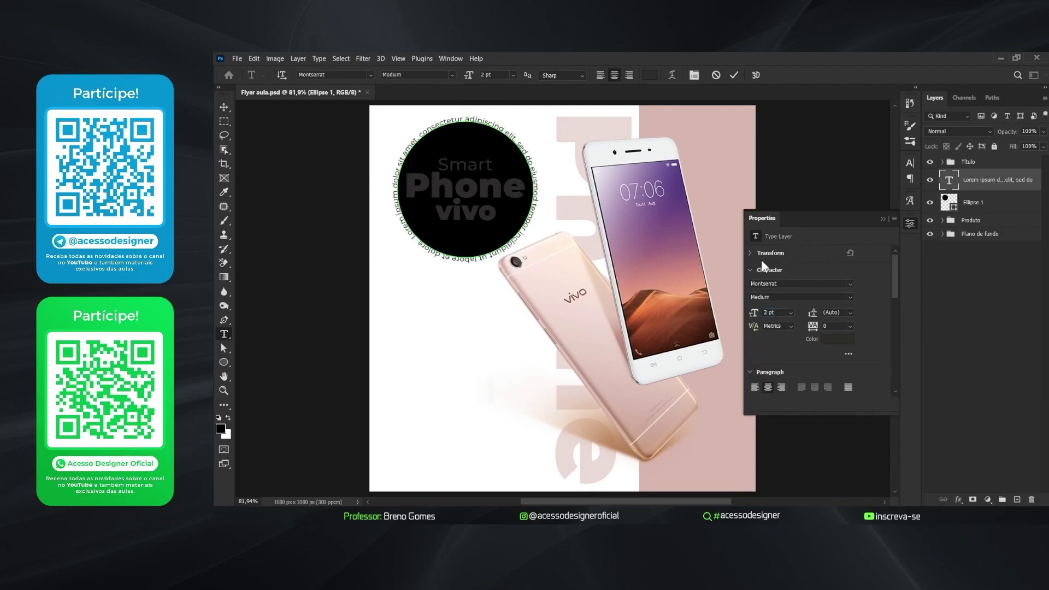
pyautogui.press('v')
pyautogui.click(967, 203)
pyautogui.click(929, 202)
# - Try replacing the circular text with sample letters and enlarging it to 3 pt
pyautogui.doubleClick(511, 135)
pyautogui.write('dfdfdfdfd')
pyautogui.hotkey('ctrl', 'Return')
pyautogui.hotkey('ctrl', 'z')
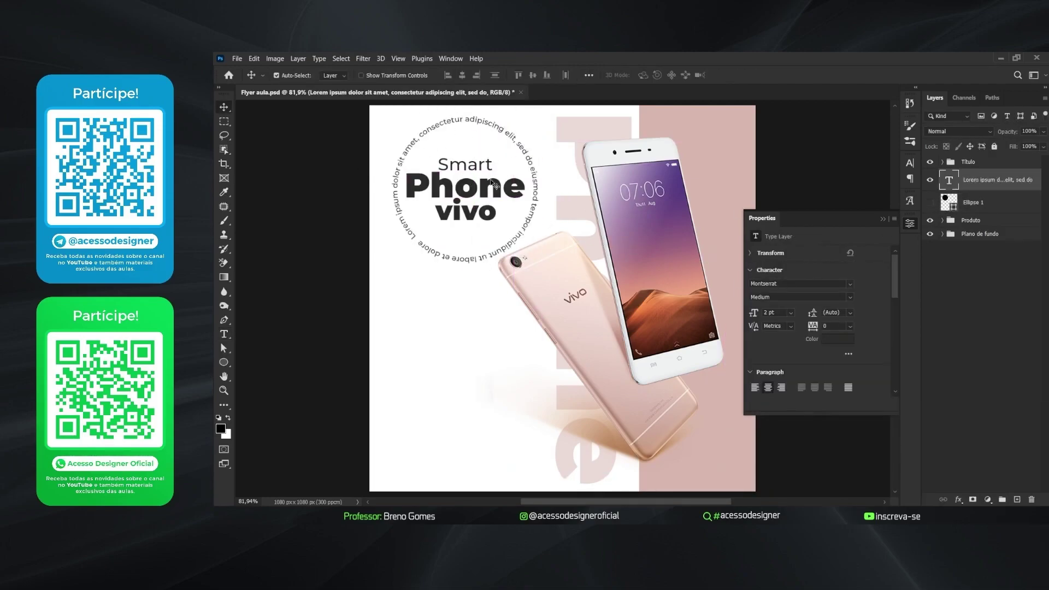
pyautogui.click(968, 192)
pyautogui.click(967, 186)
pyautogui.hotkey('ctrl', 't')
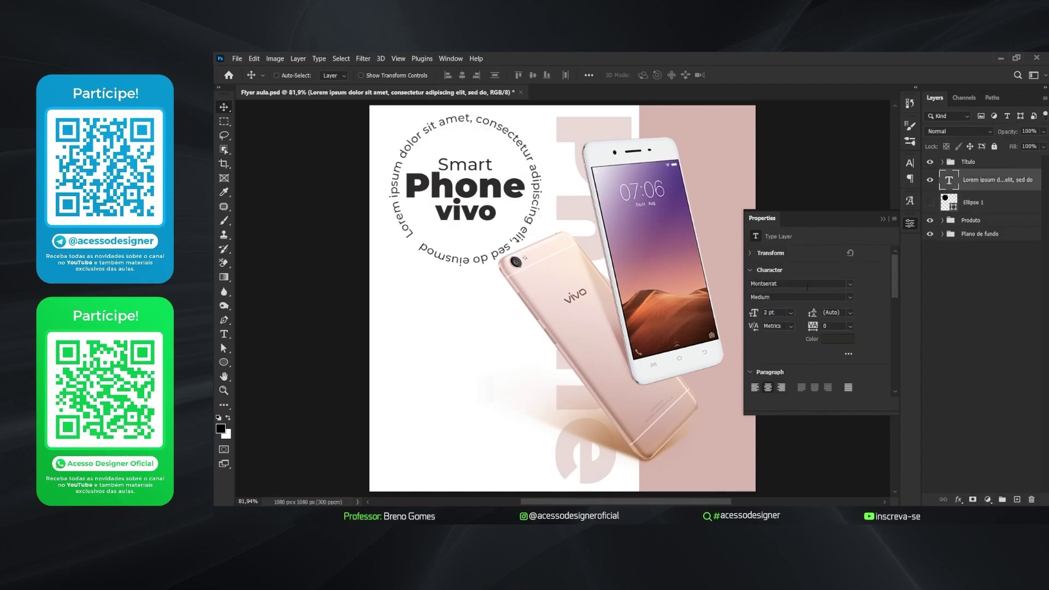
pyautogui.press('Escape')
# - Align the Título group and the circular text on their horizontal and vertical centres
pyautogui.click(942, 163)
pyautogui.click(950, 162)
pyautogui.click(942, 162)
pyautogui.keyDown('shift'); pyautogui.click(954, 181); pyautogui.keyUp('shift')
pyautogui.click(462, 75)
pyautogui.click(533, 76)
# - Delete the Ellipse 1 circle layer
pyautogui.click(982, 202)
pyautogui.click(930, 204)
pyautogui.click(930, 203)
pyautogui.press('Delete')
# - Move the circular text layer into the Título group and give the group a red colour label
pyautogui.click(967, 182)
pyautogui.click(951, 162)
pyautogui.click(942, 163)
pyautogui.moveTo(975, 246); pyautogui.dragTo(973, 230)
pyautogui.click(942, 163)
pyautogui.rightClick(930, 161)
pyautogui.rightClick(930, 162)
pyautogui.click(940, 191)
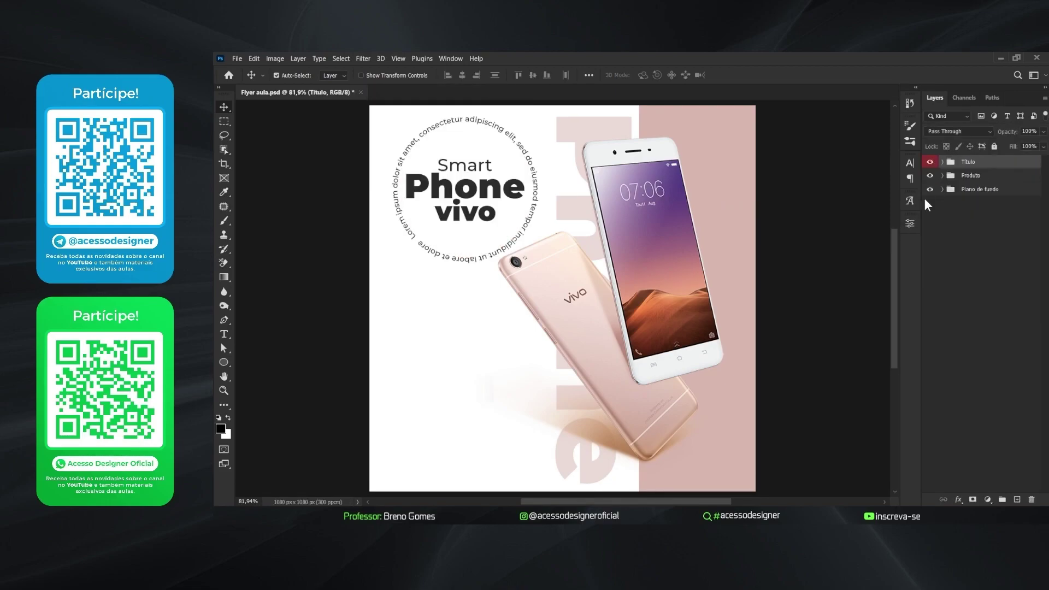
# - Shift the title block slightly down, order the Título group below Produto and save the file
pyautogui.moveTo(464, 186); pyautogui.dragTo(468, 201)
pyautogui.hotkey('ctrl', '[')
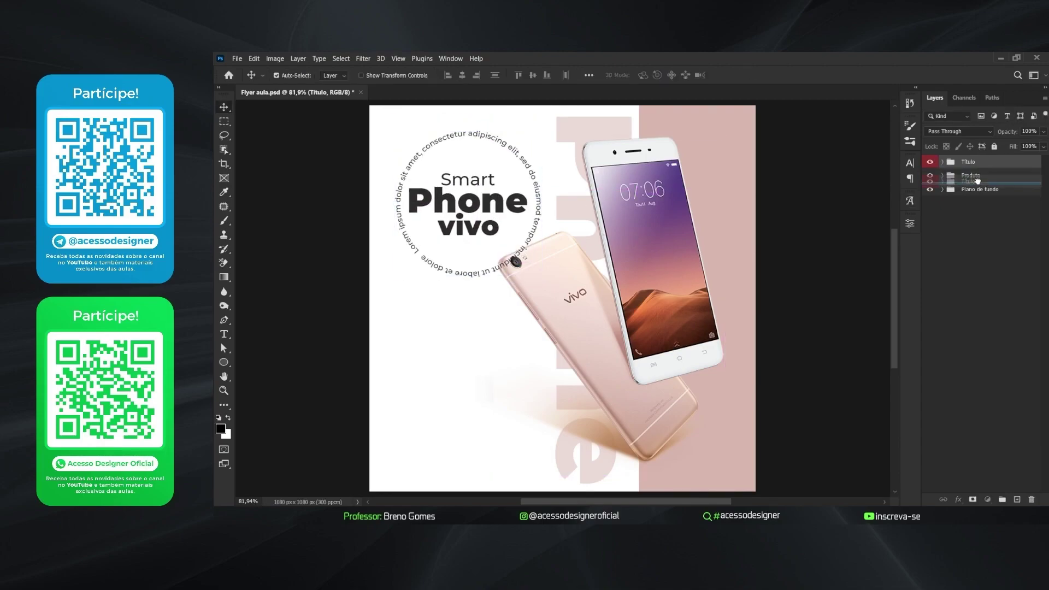
pyautogui.hotkey('ctrl', 's')
# - Add the text "120" in Montserrat Black on the white area below the title, directly above the Plano de fundo group
pyautogui.click(983, 191)
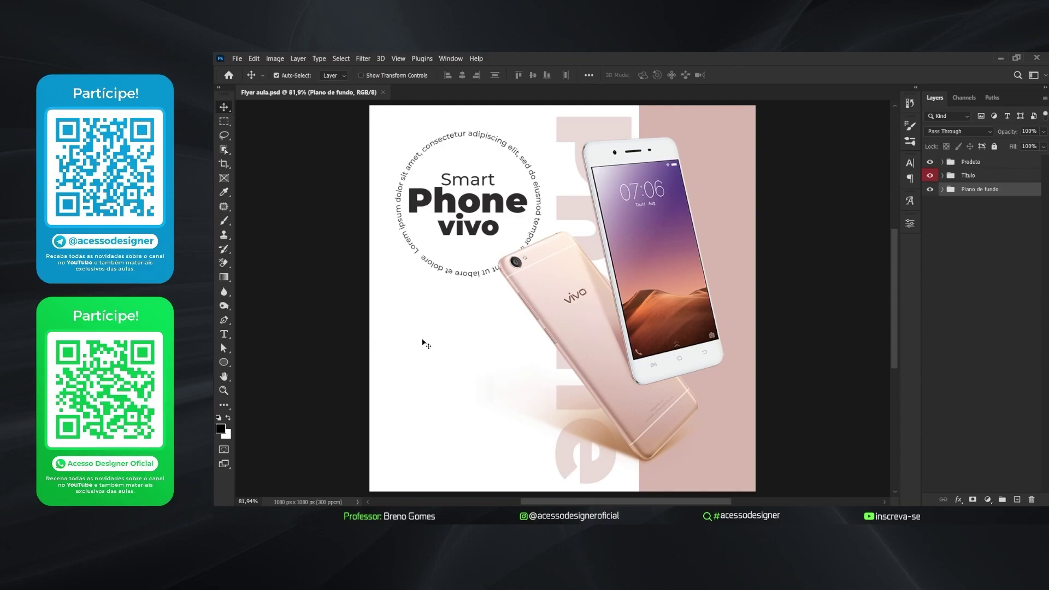
pyautogui.click(223, 334)
pyautogui.click(413, 360)
pyautogui.click(909, 162)
pyautogui.click(876, 179)
pyautogui.click(901, 241)
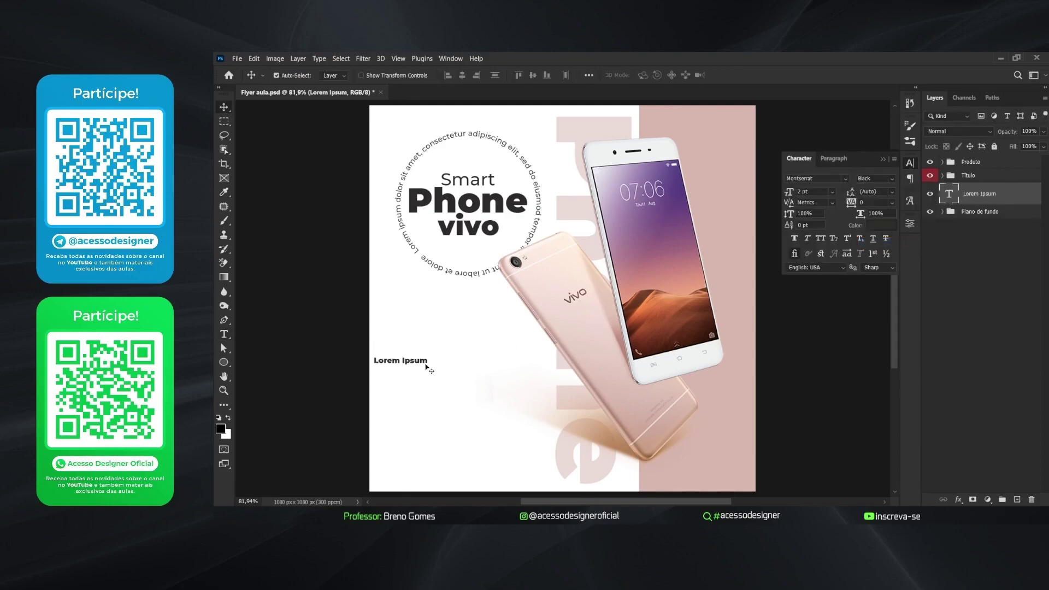
pyautogui.write('120')
pyautogui.hotkey('ctrl', 'Return')
# - Enlarge the 120 text to about 10.5 pt and place it below the title block
pyautogui.press('v')
pyautogui.hotkey('ctrl', 't')
pyautogui.moveTo(448, 356); pyautogui.dragTo(490, 329)
pyautogui.moveTo(464, 353); pyautogui.dragTo(500, 340)
pyautogui.moveTo(479, 355); pyautogui.dragTo(474, 366)
pyautogui.press('Return')
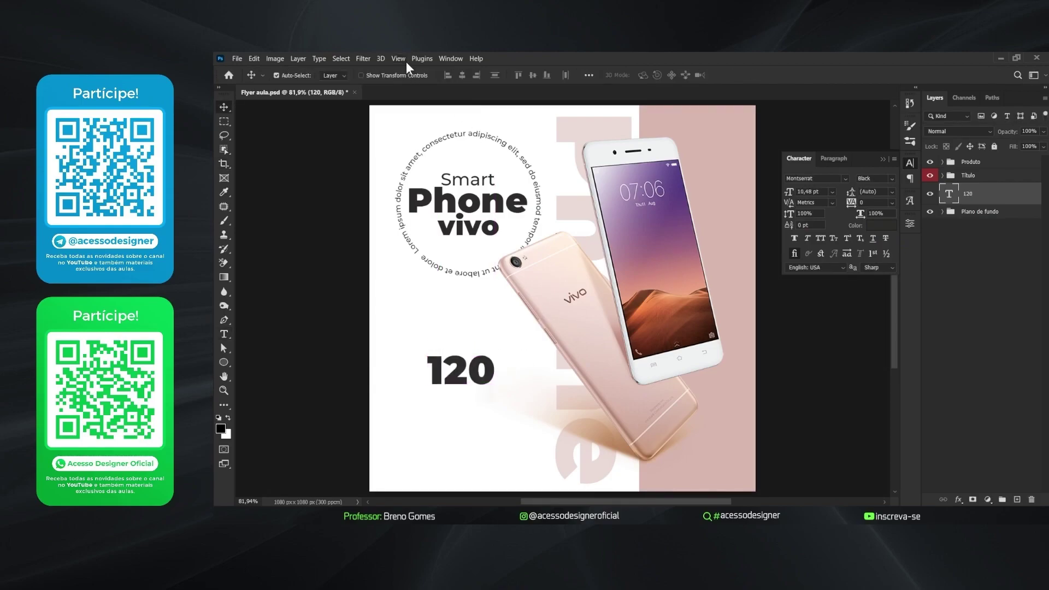
# - Create a guide layout with 4 columns, 4 rows and 50 px margins on all sides
pyautogui.click(398, 58)
pyautogui.moveTo(448, 332)
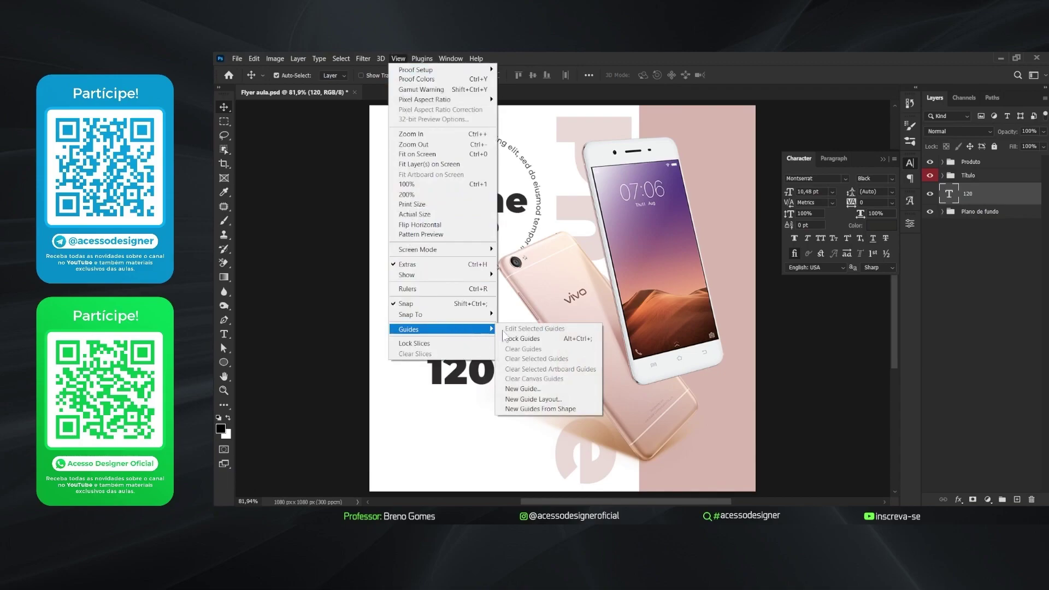
pyautogui.click(533, 399)
pyautogui.write('3')
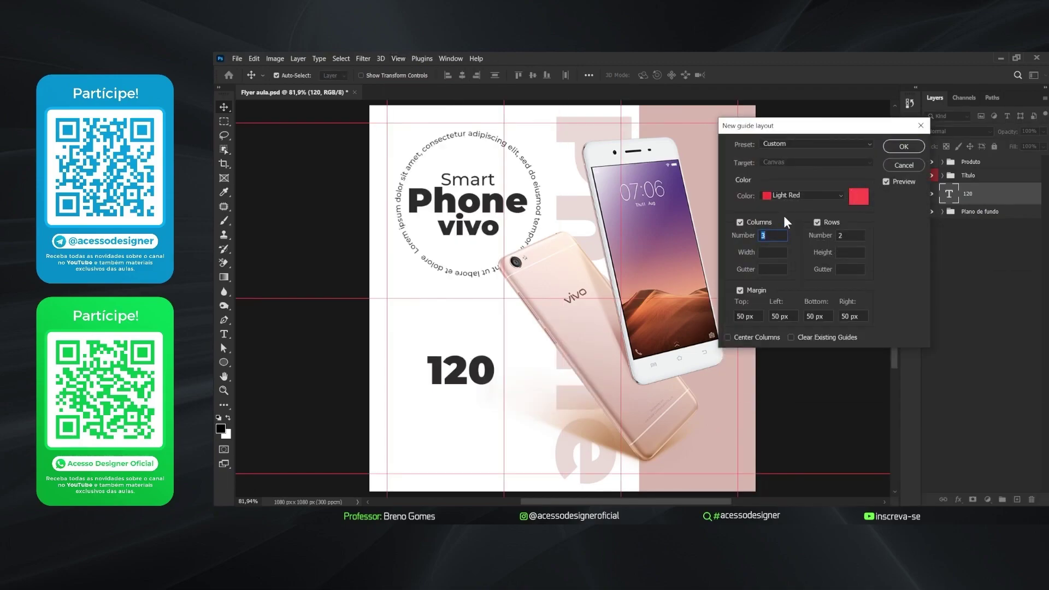
pyautogui.press('Tab')
pyautogui.hotkey('shift', 'Tab')
pyautogui.write('4')
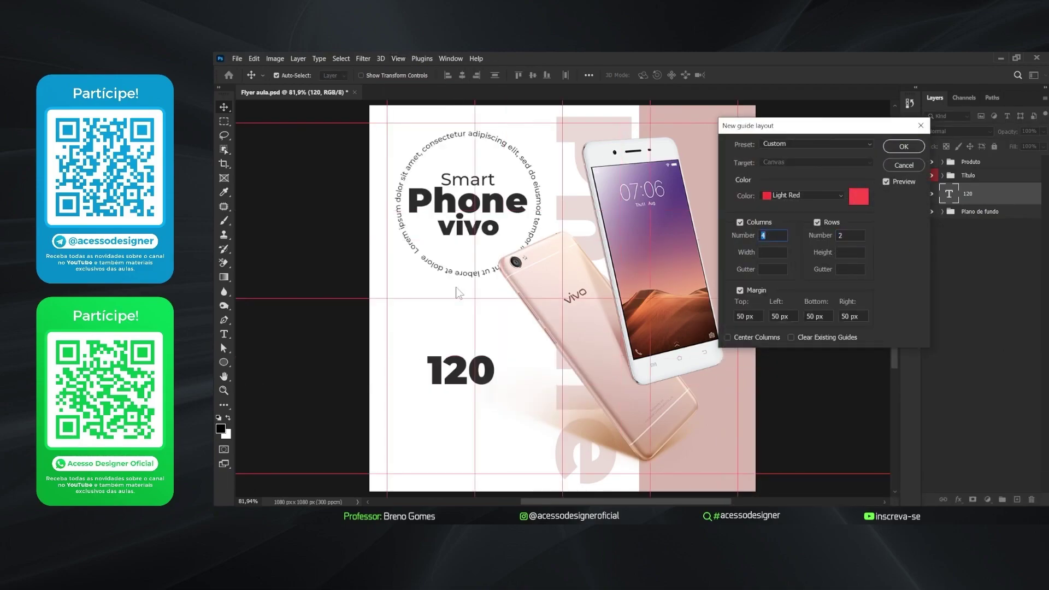
pyautogui.press('Tab')
pyautogui.write('4')
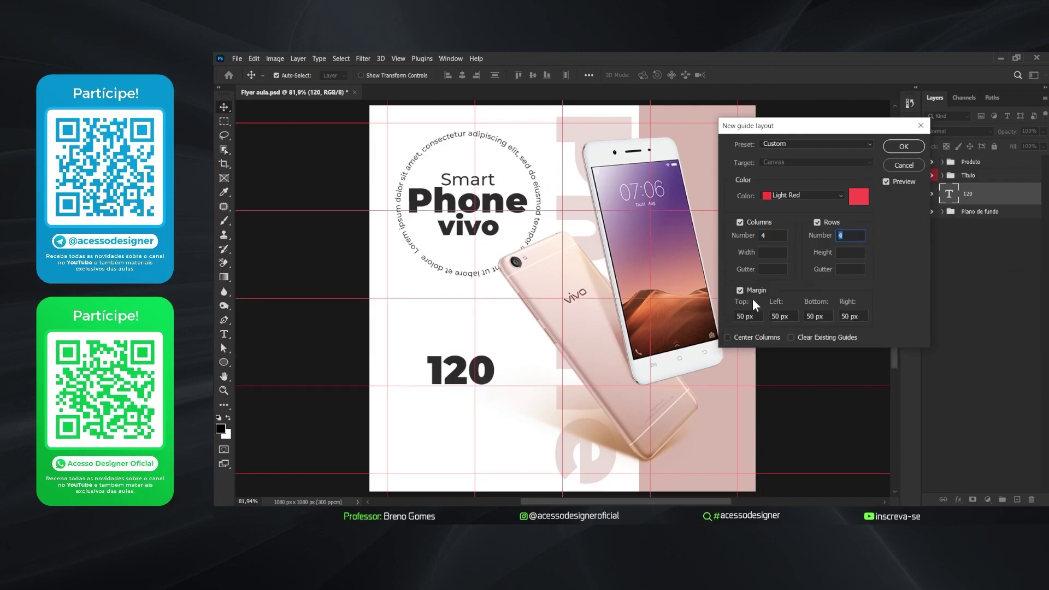
pyautogui.press('Return')
# - Nudge the Título group and the vertical Phone background text to the right to match the guides
pyautogui.click(968, 175)
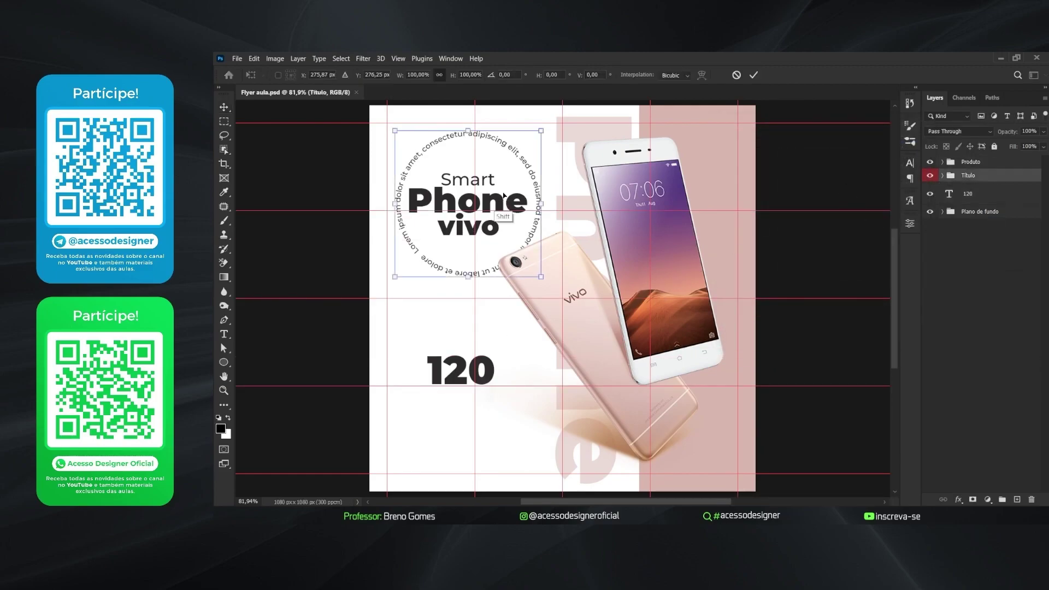
pyautogui.hotkey('shift', 'Right')
pyautogui.click(604, 128)
pyautogui.hotkey('shift', 'Right')
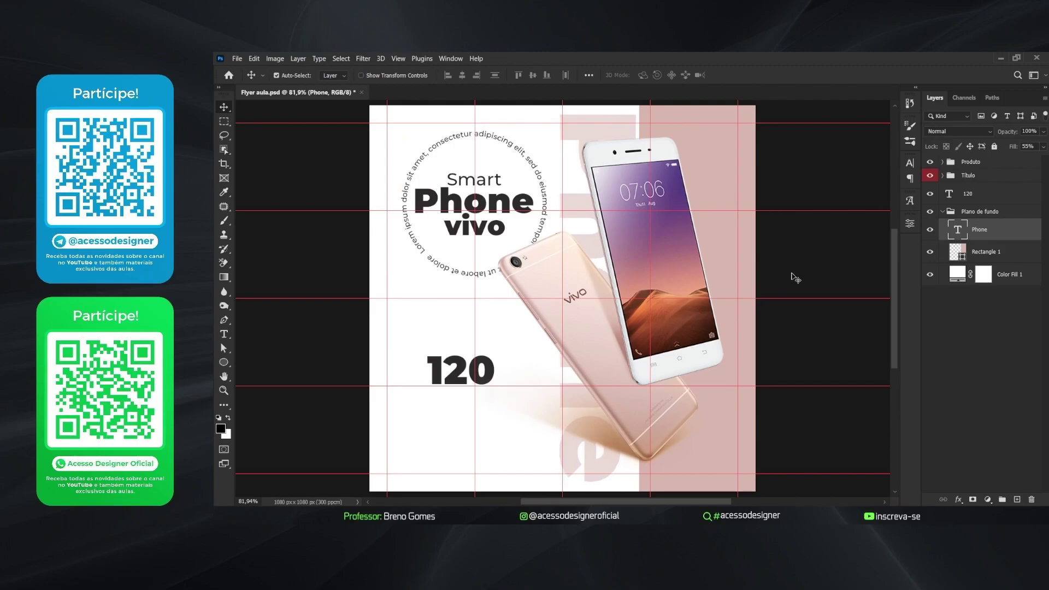
# - Reposition the 120 text and place a smaller copy reading "R$" in front of it
pyautogui.click(492, 374)
pyautogui.moveTo(492, 373); pyautogui.dragTo(583, 298)
pyautogui.hotkey('ctrl', 't')
pyautogui.press('Return')
pyautogui.doubleClick(503, 402)
pyautogui.hotkey('ctrl', 'Return')
pyautogui.hotkey('ctrl', 't')
pyautogui.scroll(4, 502, 405)
pyautogui.press('Return')
# - Add a smaller raised ",00" text after the 120
pyautogui.doubleClick(539, 319)
pyautogui.write(',00')
pyautogui.hotkey('ctrl', 'Return')
pyautogui.hotkey('ctrl', 't')
pyautogui.moveTo(557, 315); pyautogui.dragTo(536, 306)
pyautogui.press('Return')
pyautogui.hotkey('ctrl', '0')
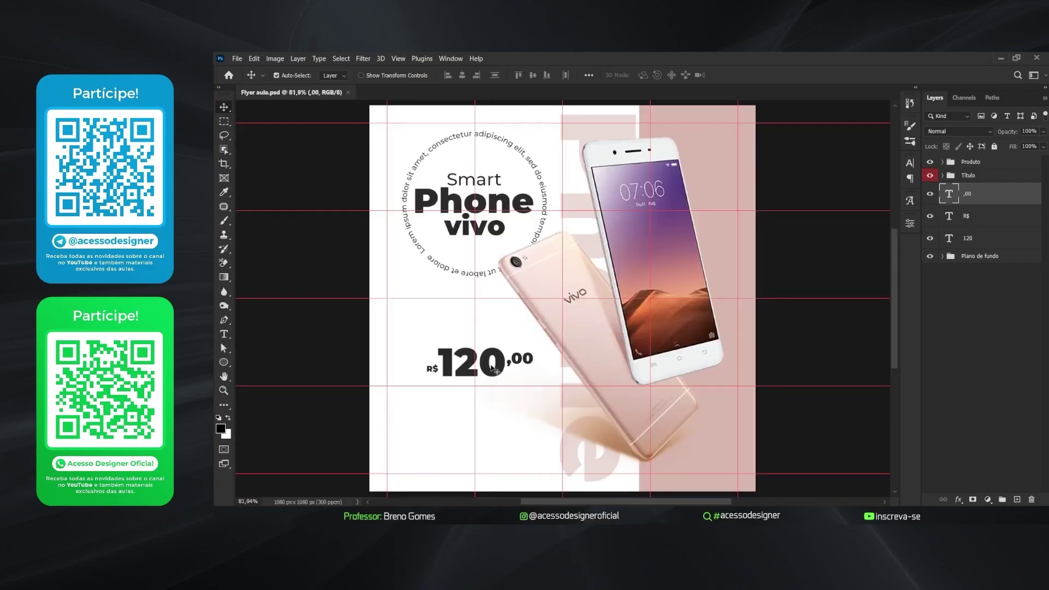
# - Scale the R$, 120 and ,00 texts together to about 122% and centre them on the vertical guide
pyautogui.hotkey('ctrl', 't')
pyautogui.moveTo(533, 347)
pyautogui.mouseDown()
pyautogui.moveTo(540, 314)
pyautogui.moveTo(539, 334)
pyautogui.mouseUp()
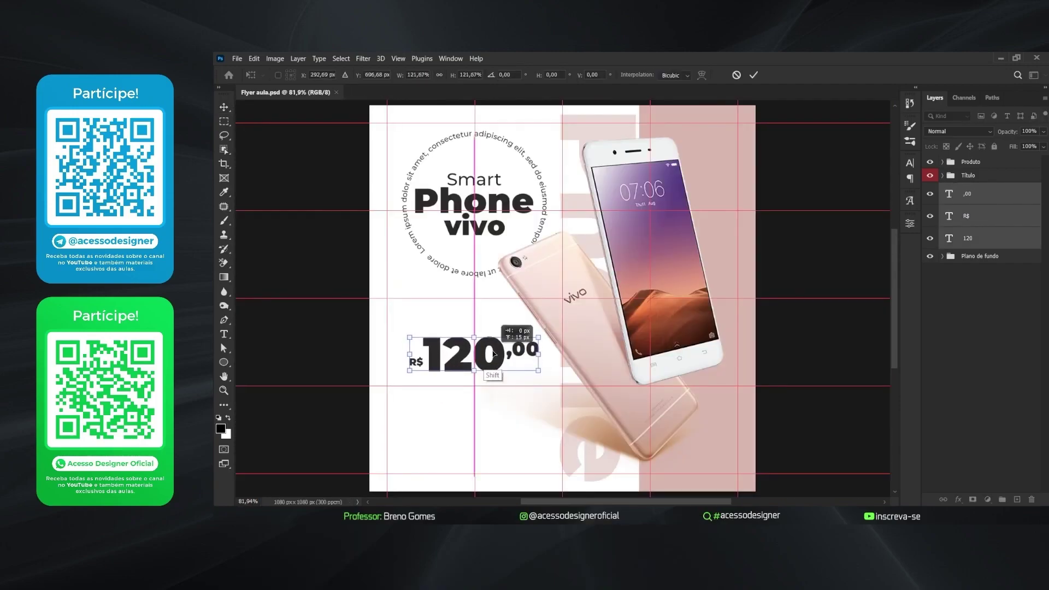
pyautogui.press('Return')
# - Duplicate the R$ text above the price, change it to "12x sem juros", enlarge it and centre it over the number
pyautogui.keyDown('alt'); pyautogui.moveTo(415, 362); pyautogui.dragTo(427, 326); pyautogui.keyUp('alt')
pyautogui.press('t')
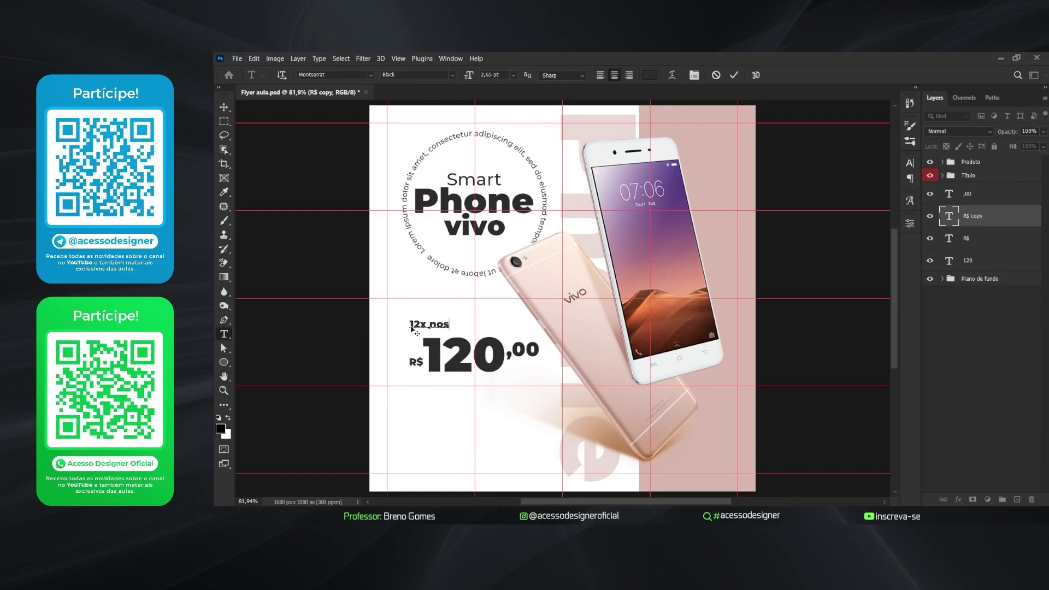
pyautogui.write('ros')
pyautogui.hotkey('ctrl', 'Return')
pyautogui.press('v')
pyautogui.hotkey('ctrl', 't')
pyautogui.moveTo(440, 326); pyautogui.dragTo(486, 327)
pyautogui.press('Return')
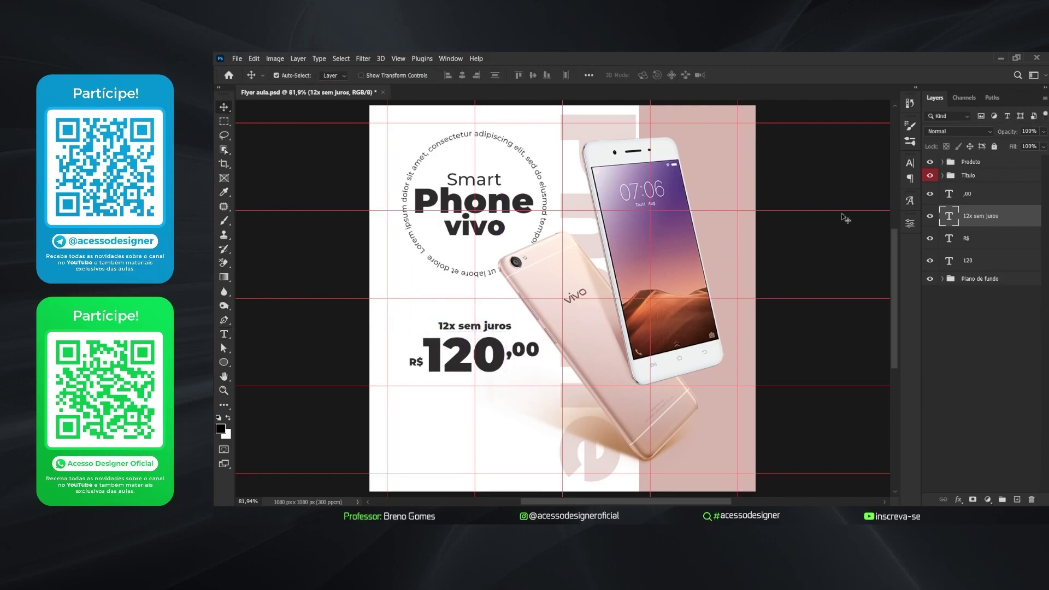
# - Set the "12x sem juros" text to Medium weight and hide the guides
pyautogui.click(909, 163)
pyautogui.click(891, 179)
pyautogui.click(877, 206)
pyautogui.hotkey('ctrl', ';')
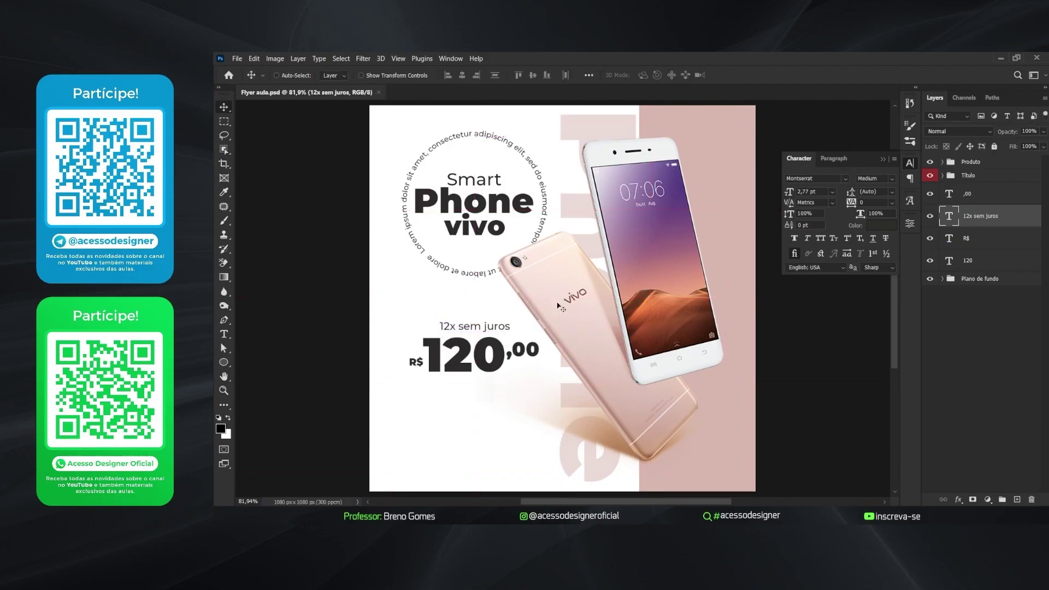
# - Duplicate the "12x sem juros" line below the price, change it to "em todos os cartões" and save the file
pyautogui.keyDown('alt'); pyautogui.keyDown('shift'); pyautogui.moveTo(501, 331); pyautogui.dragTo(501, 396); pyautogui.keyUp('shift'); pyautogui.keyUp('alt')
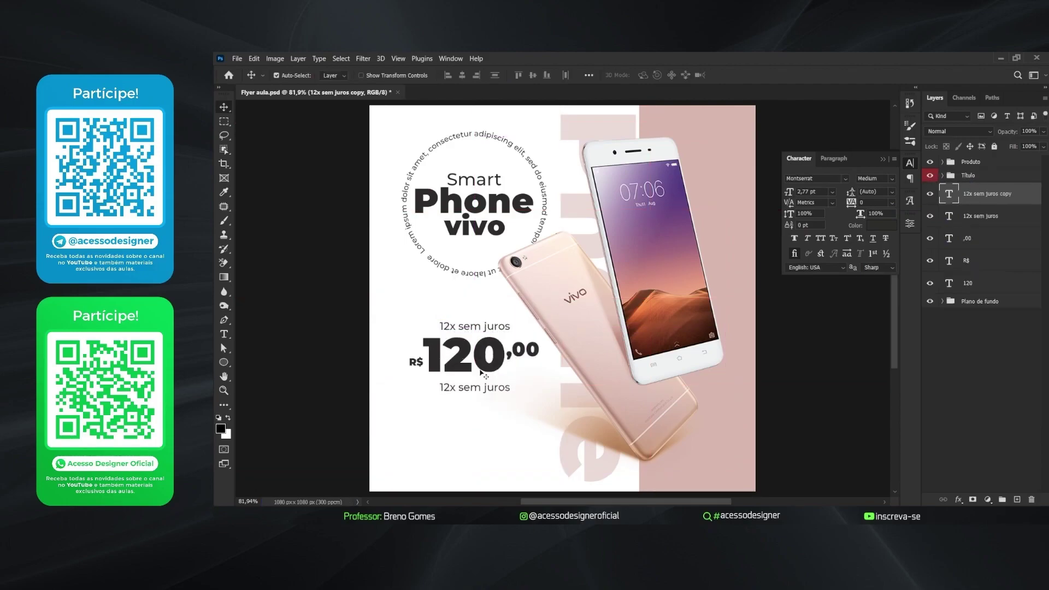
pyautogui.doubleClick(453, 382)
pyautogui.write('em todos os cartões')
pyautogui.hotkey('ctrl', 'Return')
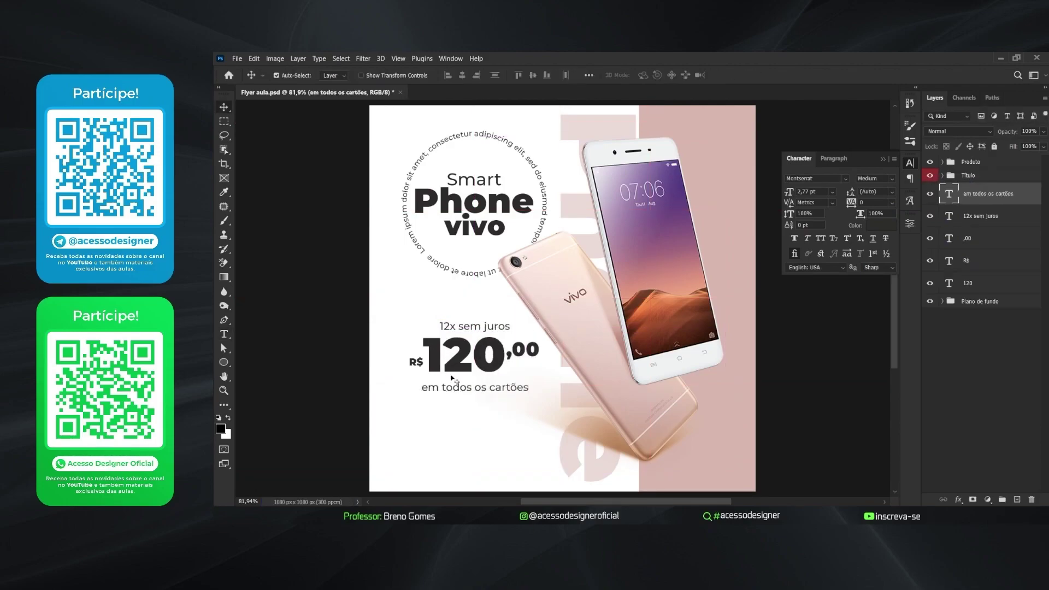
pyautogui.click(734, 75)
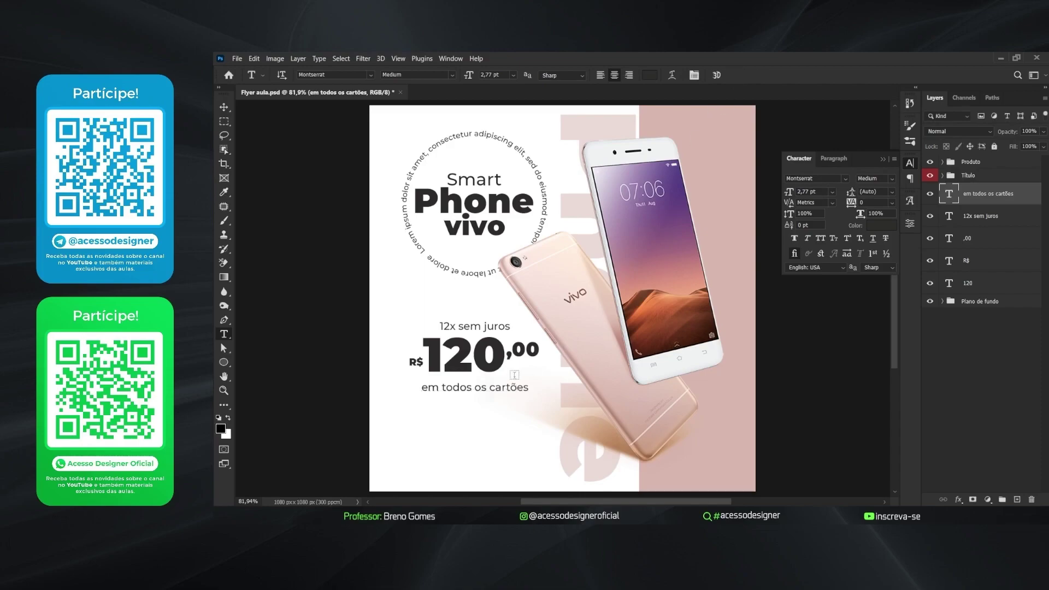
pyautogui.press('v')
pyautogui.hotkey('ctrl', 's')
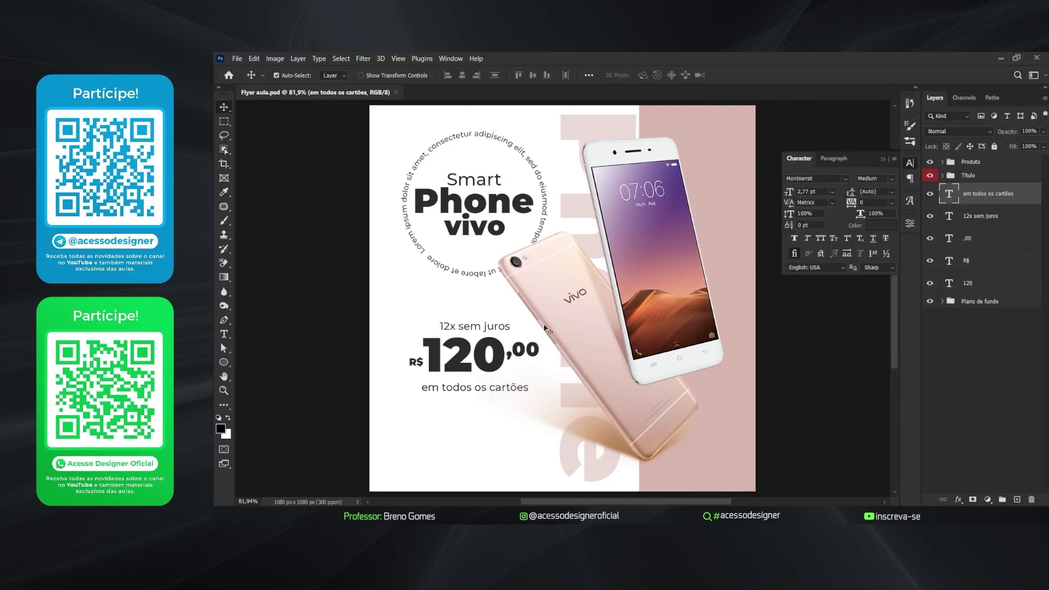
# - Nudge the "em todos os cartões" line slightly closer to the price
pyautogui.press('Return')
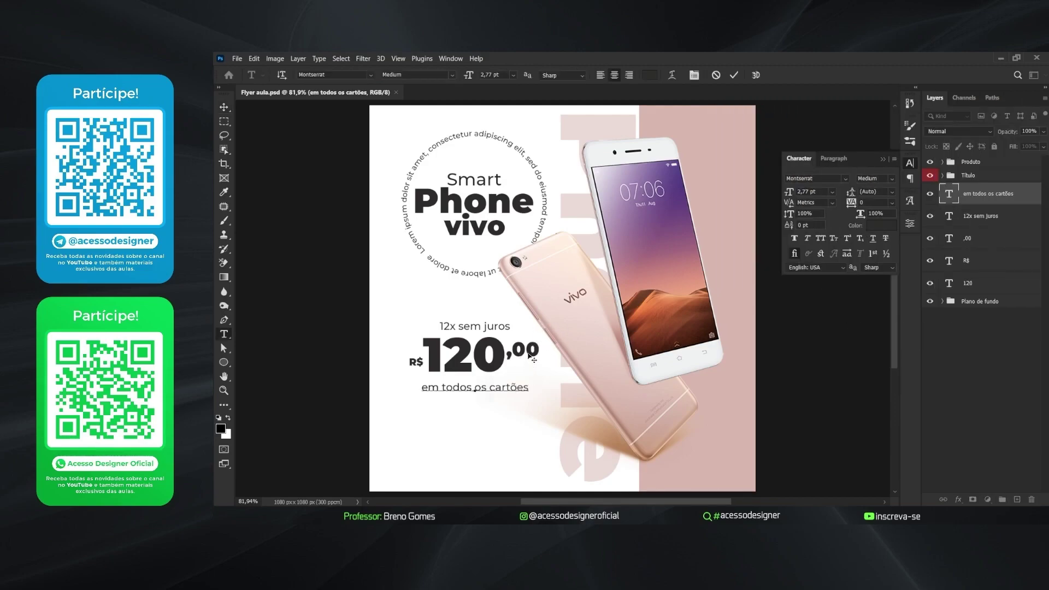
pyautogui.hotkey('ctrl', 'Return')
pyautogui.press('v')
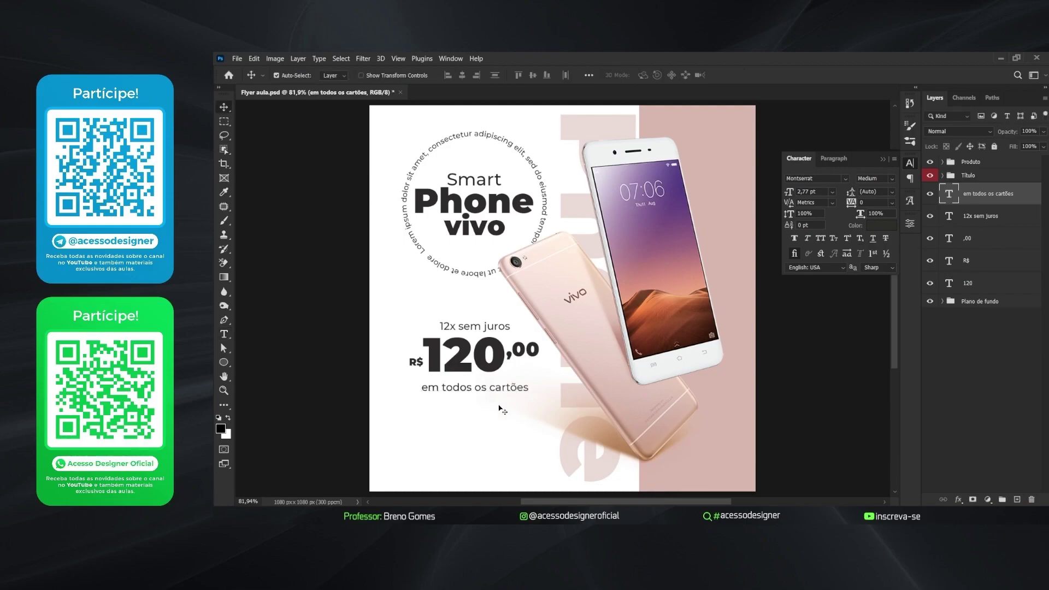
pyautogui.click(505, 396)
pyautogui.moveTo(462, 386); pyautogui.dragTo(461, 390)
pyautogui.click(977, 305)
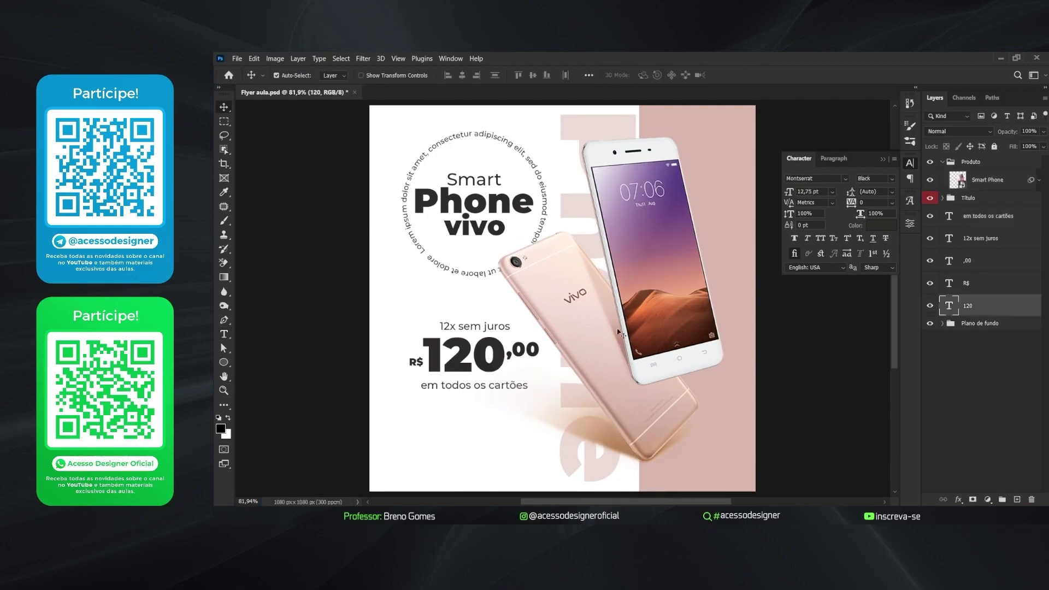
pyautogui.keyDown('shift'); pyautogui.click(978, 261); pyautogui.keyUp('shift')
pyautogui.hotkey('ctrl', 'g')
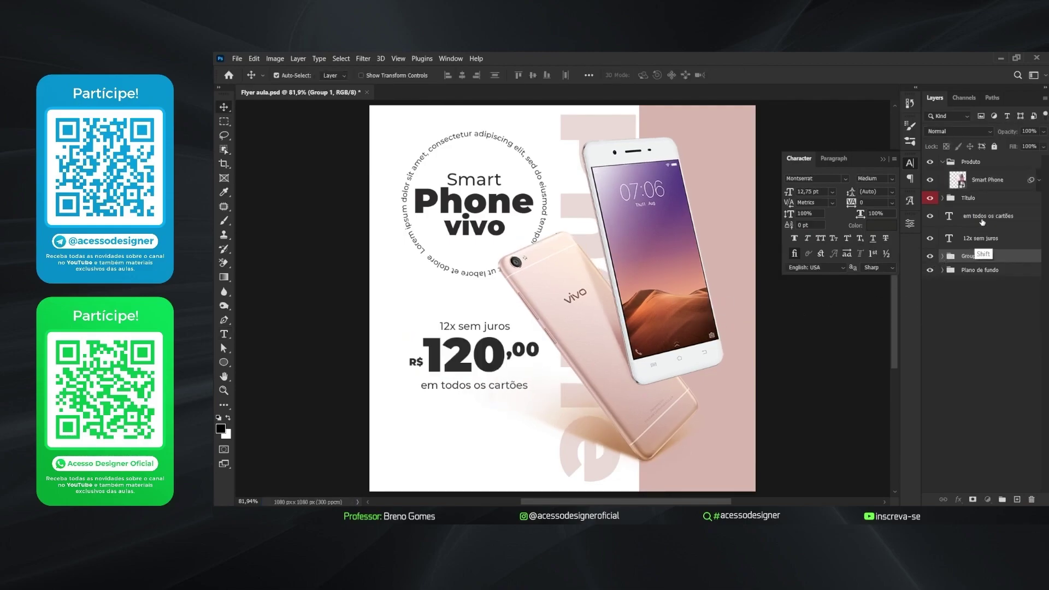
pyautogui.click(964, 263)
pyautogui.hotkey('ctrl', 'z')
# - Group all the price text layers under the name "Preço" and move the "em todos os cartões" line slightly up
pyautogui.click(977, 215)
pyautogui.keyDown('shift'); pyautogui.click(978, 297); pyautogui.keyUp('shift')
pyautogui.hotkey('ctrl', 'g')
pyautogui.doubleClick(971, 211)
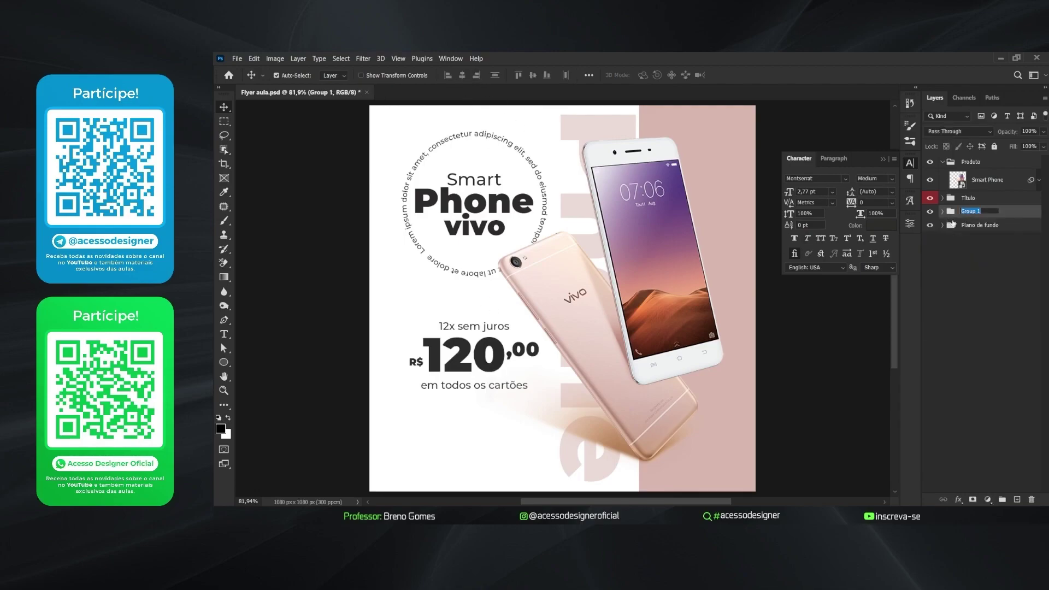
pyautogui.click(942, 162)
pyautogui.moveTo(514, 385); pyautogui.dragTo(513, 383)
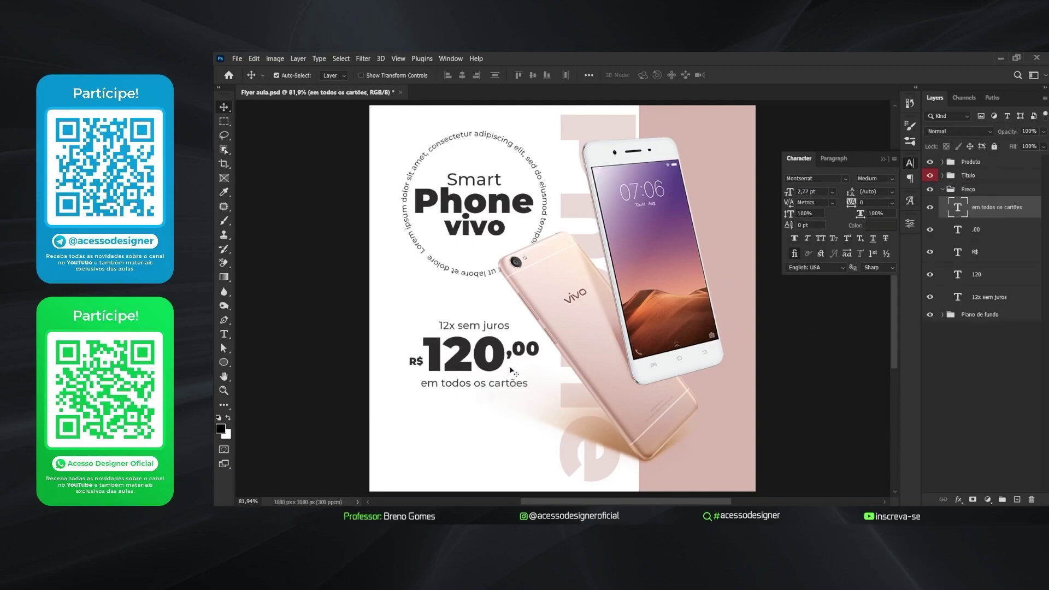
pyautogui.click(941, 189)
# - Bring the card-brand logos image into the flyer as the Cartões layer, scaled down below "em todos os cartões"
pyautogui.click(978, 203)
pyautogui.hotkey('alt', 'Tab')
pyautogui.moveTo(607, 163); pyautogui.dragTo(623, 298)
pyautogui.moveTo(586, 295); pyautogui.dragTo(492, 408)
pyautogui.moveTo(529, 385); pyautogui.dragTo(522, 388)
pyautogui.press('Return')
# - Centre the Cartões logos horizontally with the price block, save the file and move the Cartões layer into the Preço group
pyautogui.keyDown('shift'); pyautogui.click(968, 189); pyautogui.keyUp('shift')
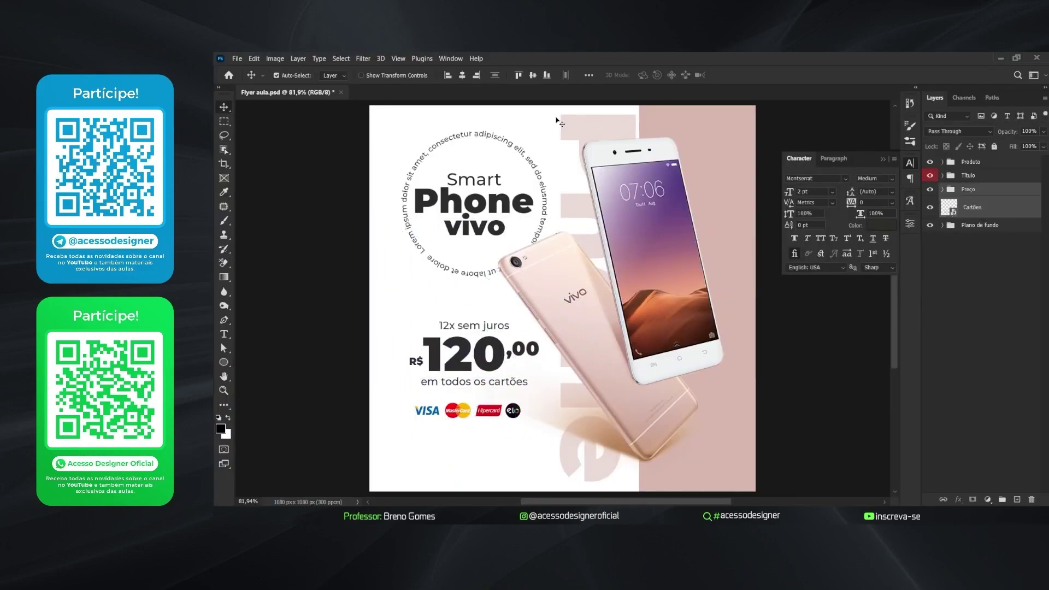
pyautogui.click(462, 75)
pyautogui.hotkey('ctrl', 's')
pyautogui.hotkey('ctrl', ';')
pyautogui.scroll(5, 476, 355)
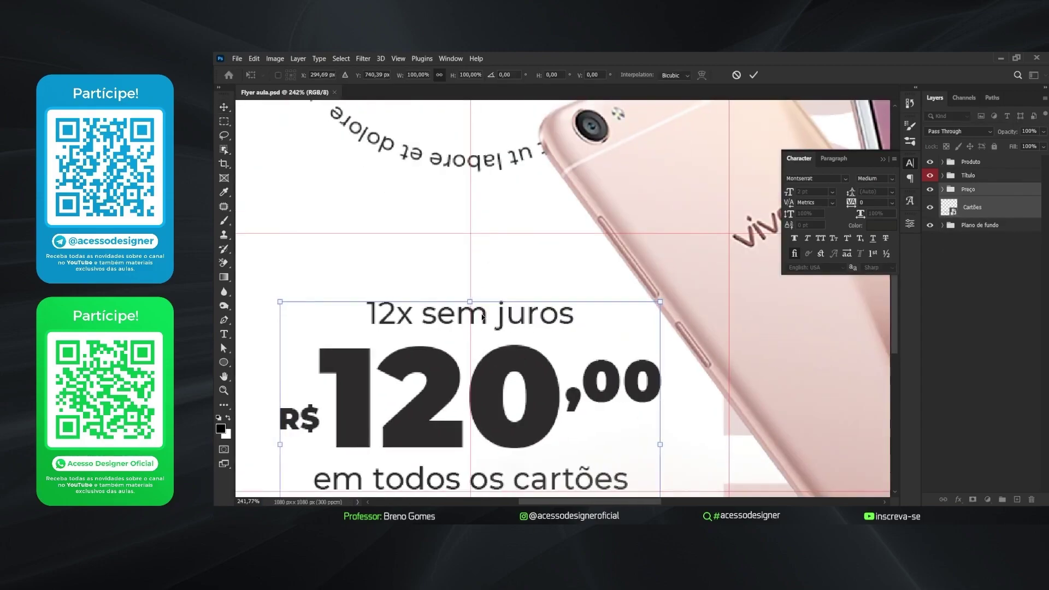
pyautogui.hotkey('ctrl', '0')
pyautogui.moveTo(973, 207); pyautogui.dragTo(968, 190)
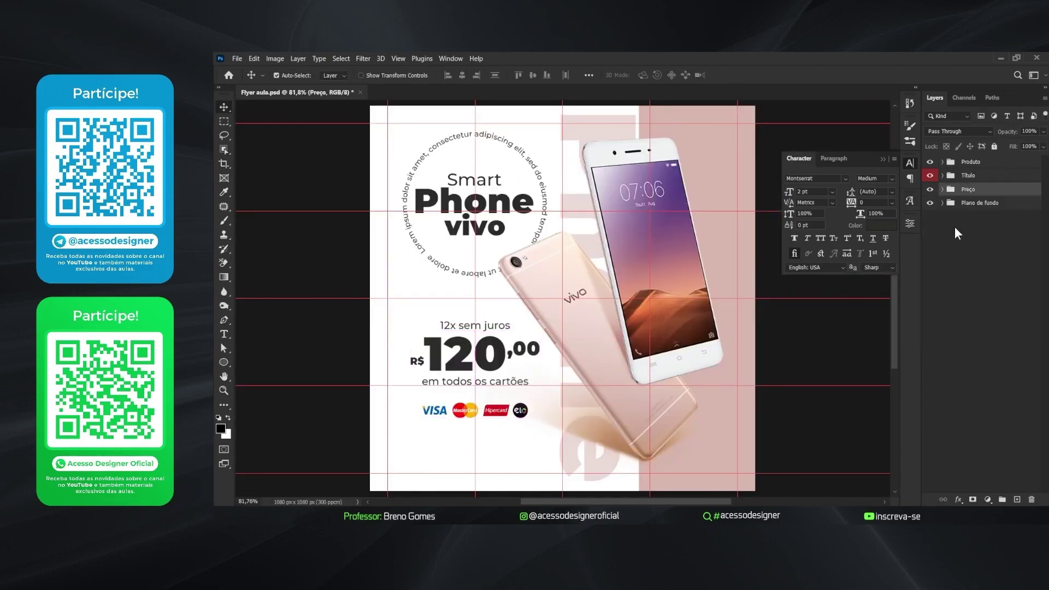
# - Duplicate the ",00" text below the card logos and replace it with a placeholder phone number
pyautogui.keyDown('ctrl'); pyautogui.click(818, 297); pyautogui.keyUp('ctrl')
pyautogui.keyDown('ctrl'); pyautogui.click(545, 354); pyautogui.keyUp('ctrl')
pyautogui.moveTo(545, 354); pyautogui.dragTo(484, 435)
pyautogui.press('Return')
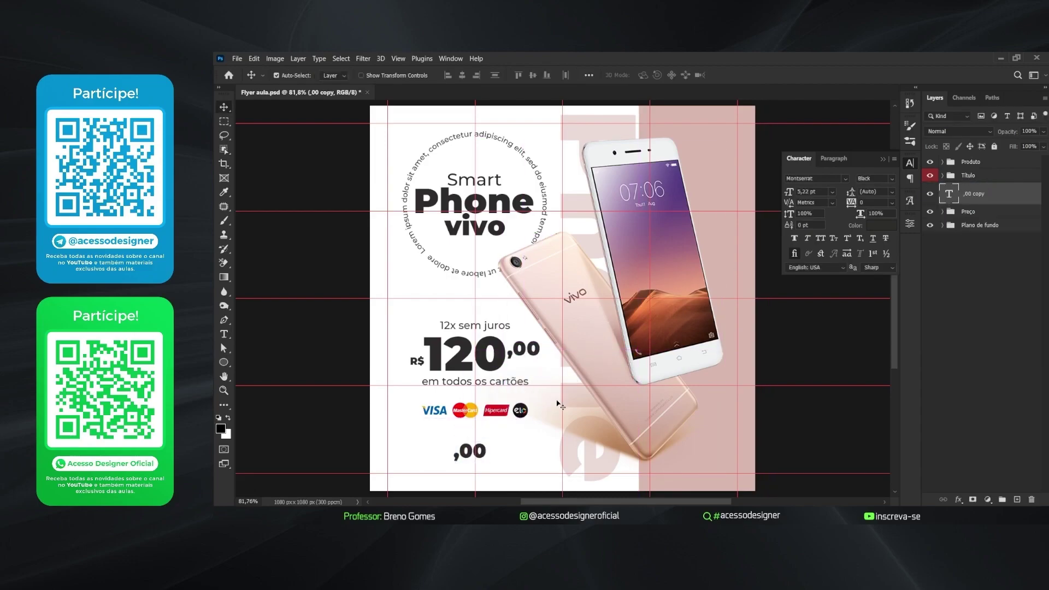
pyautogui.scroll(5, 505, 416)
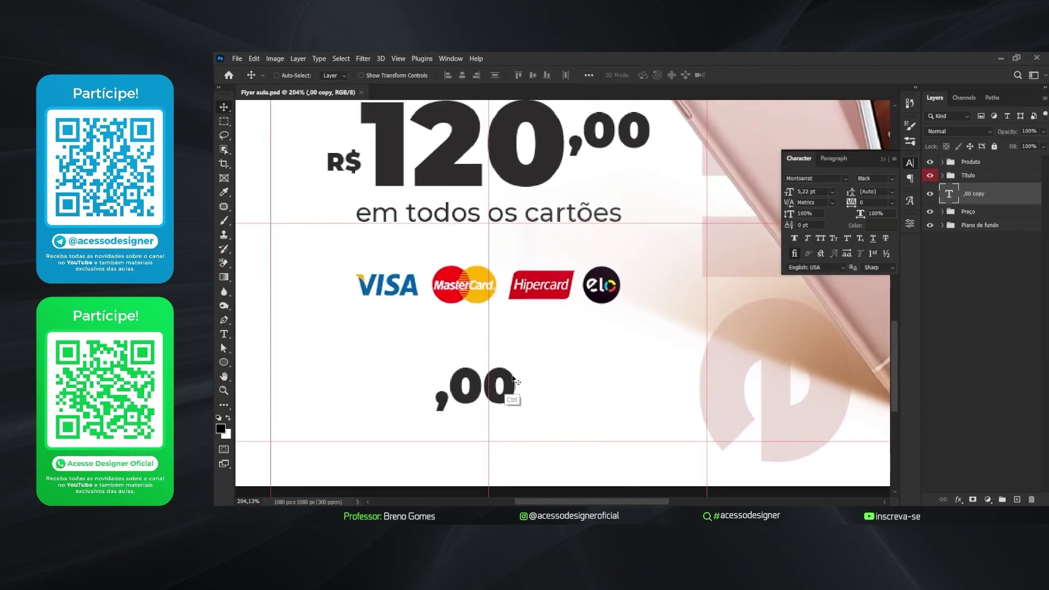
pyautogui.doubleClick(513, 383)
pyautogui.write('(88) 88888-8888')
pyautogui.hotkey('ctrl', 'Return')
# - Scale the phone number line to the card logos' width near the lower margin and place a smaller copy just above it
pyautogui.hotkey('ctrl', '0')
pyautogui.hotkey('ctrl', 't')
pyautogui.moveTo(503, 455); pyautogui.dragTo(504, 465)
pyautogui.moveTo(539, 455); pyautogui.dragTo(511, 447)
pyautogui.press('Return')
pyautogui.hotkey('ctrl', 't')
pyautogui.press('Return')
# - Change the small copy above the phone number to "atendimento 24h" in a lighter Montserrat weight and hide the guides
pyautogui.doubleClick(495, 453)
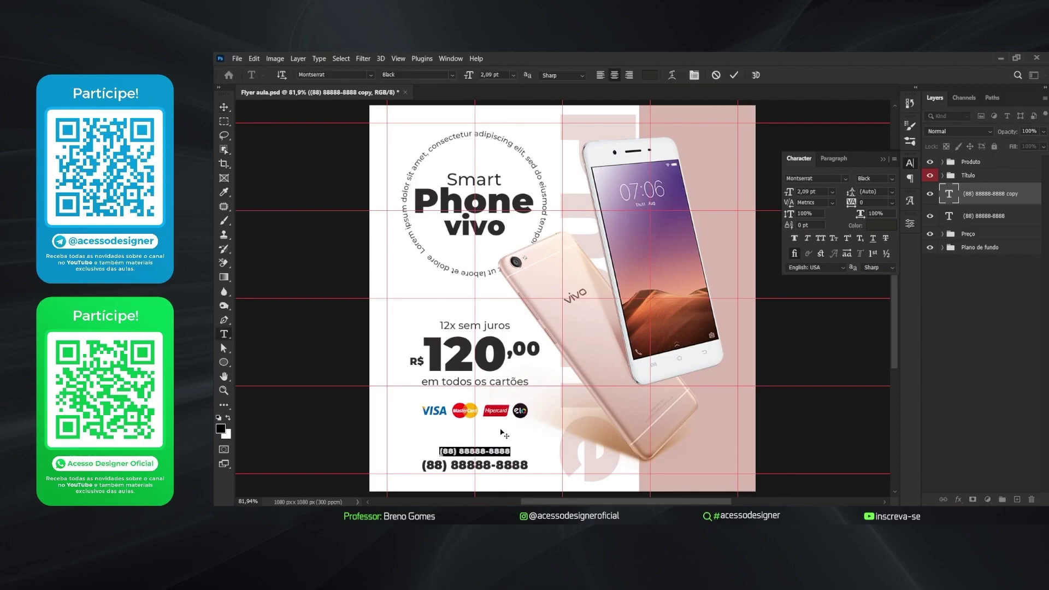
pyautogui.write('atendimento 24h')
pyautogui.click(874, 178)
pyautogui.click(868, 207)
pyautogui.hotkey('ctrl', 'Return')
pyautogui.press('v')
pyautogui.hotkey('ctrl', ';')
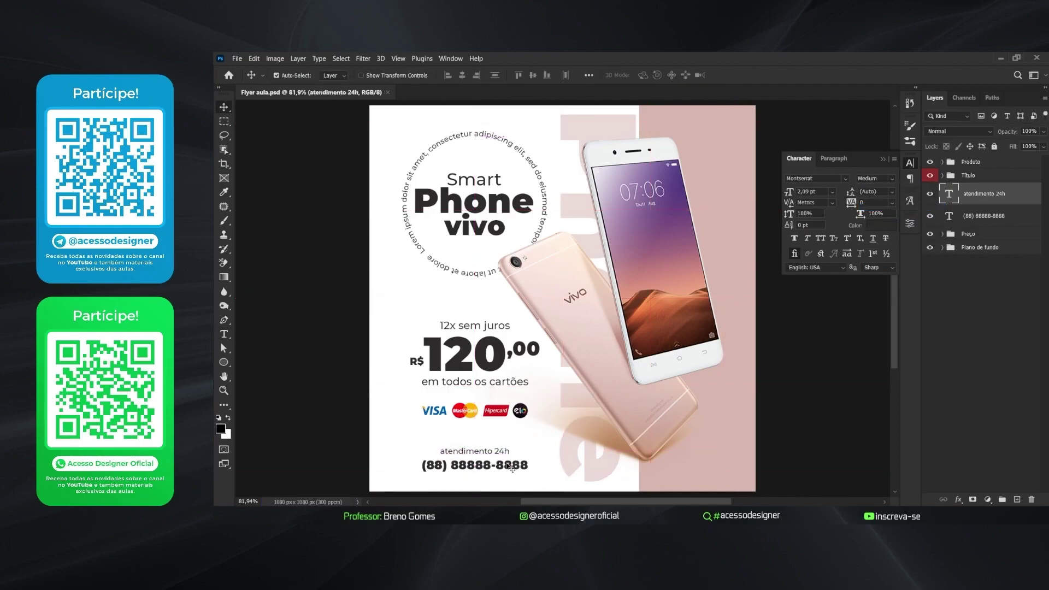
pyautogui.doubleClick(500, 451)
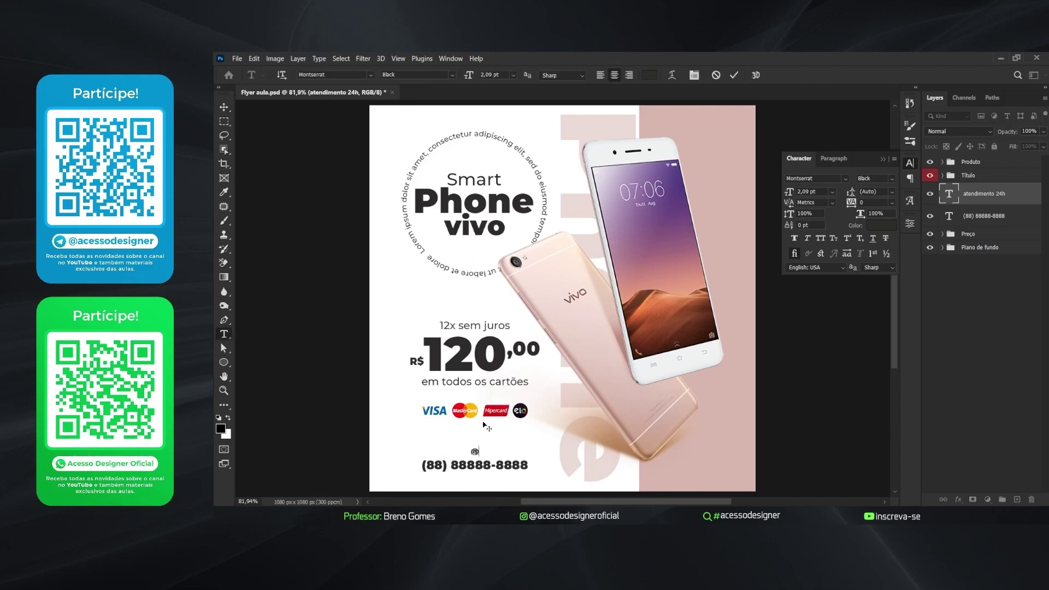
pyautogui.write('@instagram')
pyautogui.hotkey('ctrl', 'Return')
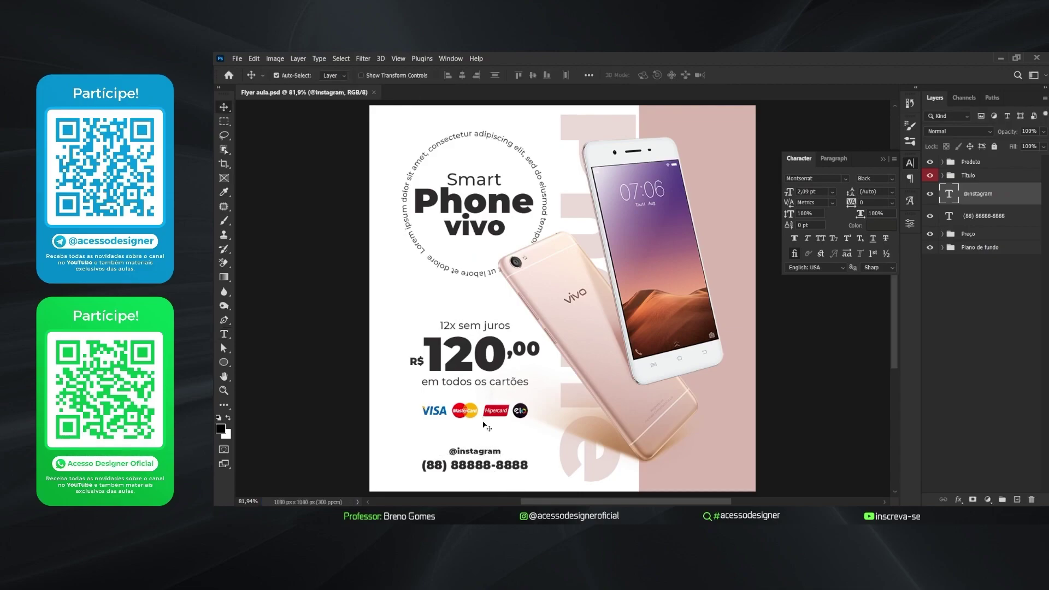
# - Place the whatsapp image from the materia flyer folder into the flyer and scale it down near the phone number
pyautogui.hotkey('alt', 'Tab')
pyautogui.click(605, 266)
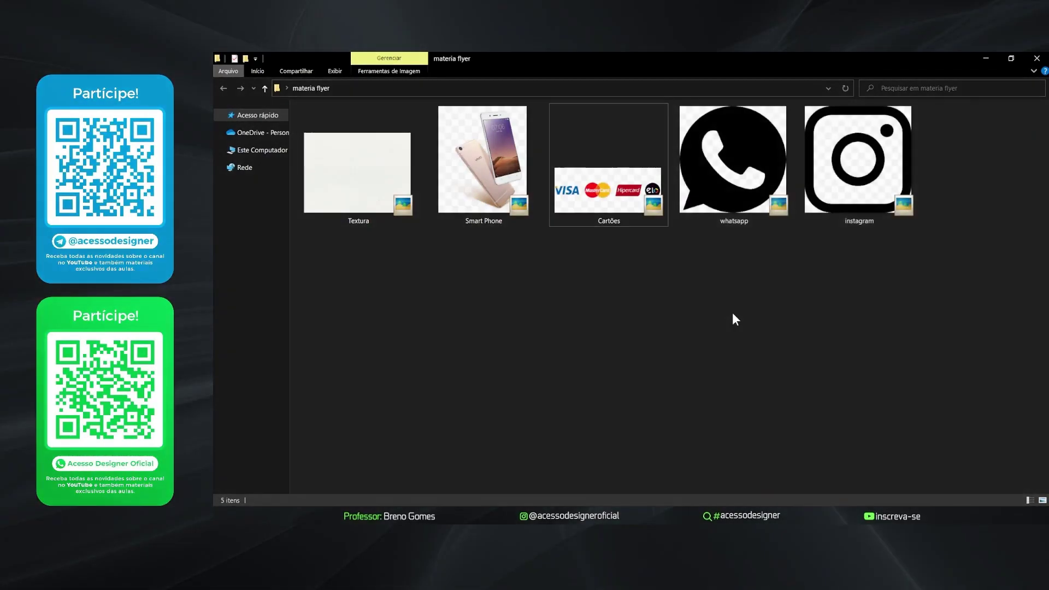
pyautogui.click(825, 203)
pyautogui.click(763, 212)
pyautogui.click(804, 264)
pyautogui.click(750, 189)
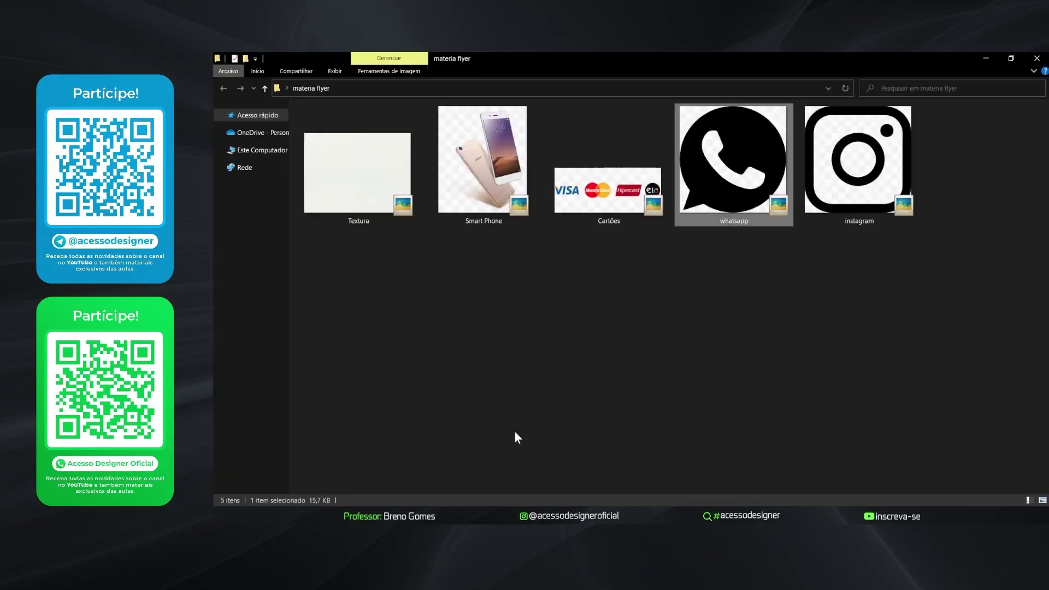
pyautogui.moveTo(515, 437); pyautogui.dragTo(468, 481)
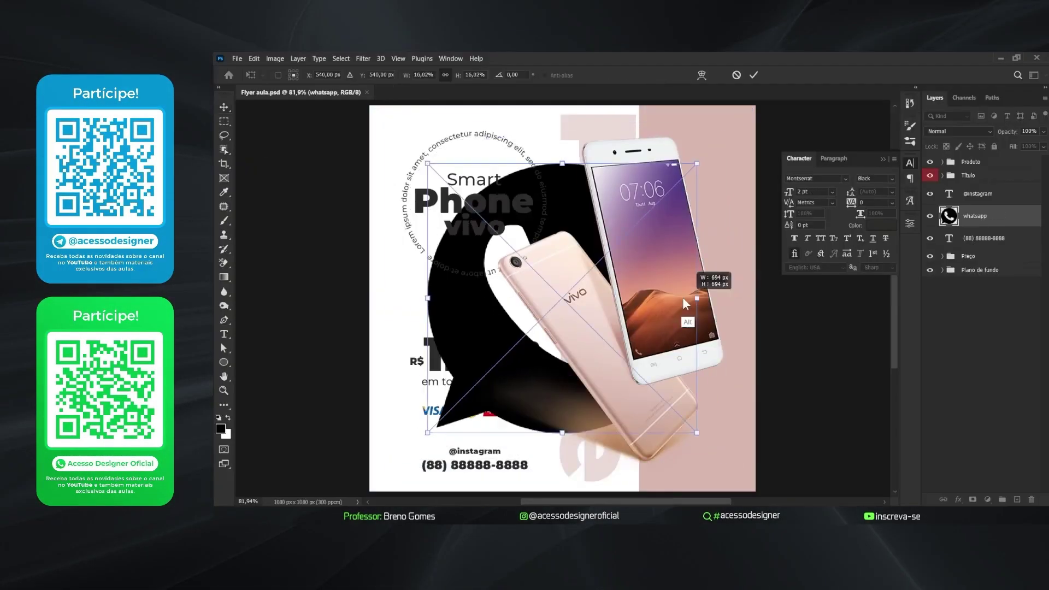
pyautogui.moveTo(682, 298); pyautogui.dragTo(582, 299)
pyautogui.moveTo(564, 300); pyautogui.dragTo(424, 455)
pyautogui.press('Return')
# - Shrink the WhatsApp icon to the height of the phone number and align it directly before the digits
pyautogui.moveTo(418, 407); pyautogui.dragTo(517, 437)
pyautogui.moveTo(517, 448); pyautogui.dragTo(544, 252)
pyautogui.hotkey('ctrl', 't')
pyautogui.moveTo(514, 287); pyautogui.dragTo(470, 333)
pyautogui.moveTo(448, 360)
pyautogui.mouseDown()
pyautogui.moveTo(432, 371)
pyautogui.moveTo(441, 355)
pyautogui.mouseUp()
pyautogui.moveTo(432, 369); pyautogui.dragTo(440, 370)
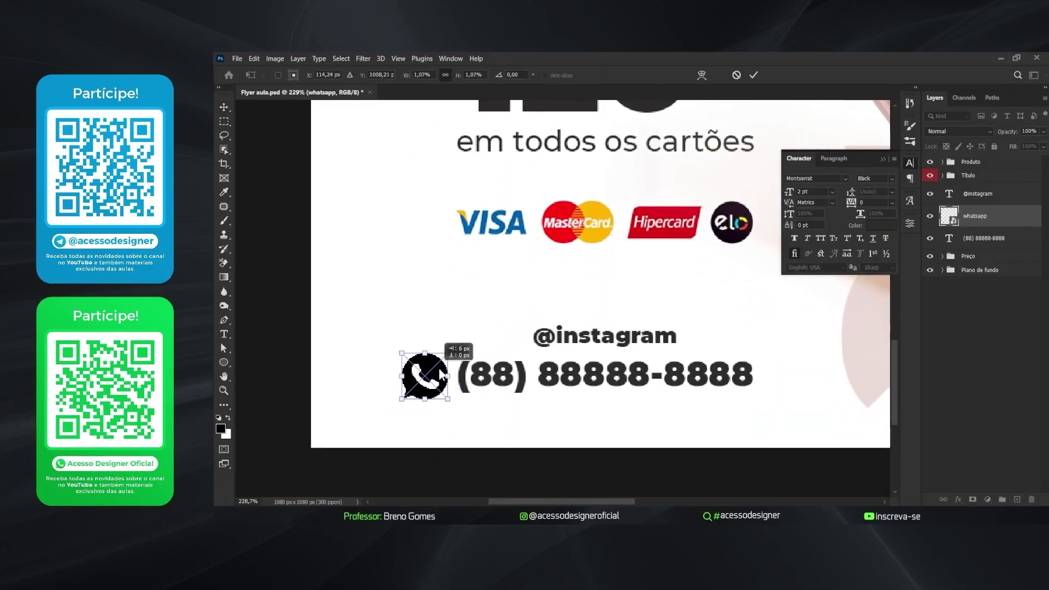
pyautogui.press('Return')
# - Copy the colour code 302f2f from the flyer's dark text
pyautogui.moveTo(773, 275); pyautogui.dragTo(726, 293)
pyautogui.moveTo(596, 394); pyautogui.dragTo(584, 126)
pyautogui.hotkey('ctrl', 'z')
pyautogui.click(881, 225)
pyautogui.write('302f2f')
pyautogui.click(989, 243)
# - Apply a Color Overlay of 302f2f to the whatsapp layer
pyautogui.click(1010, 215)
pyautogui.rightClick(1010, 215)
pyautogui.click(947, 69)
pyautogui.click(731, 335)
pyautogui.click(880, 227)
pyautogui.write('302f2f')
pyautogui.press('Return')
pyautogui.press('Return')
pyautogui.doubleClick(964, 241)
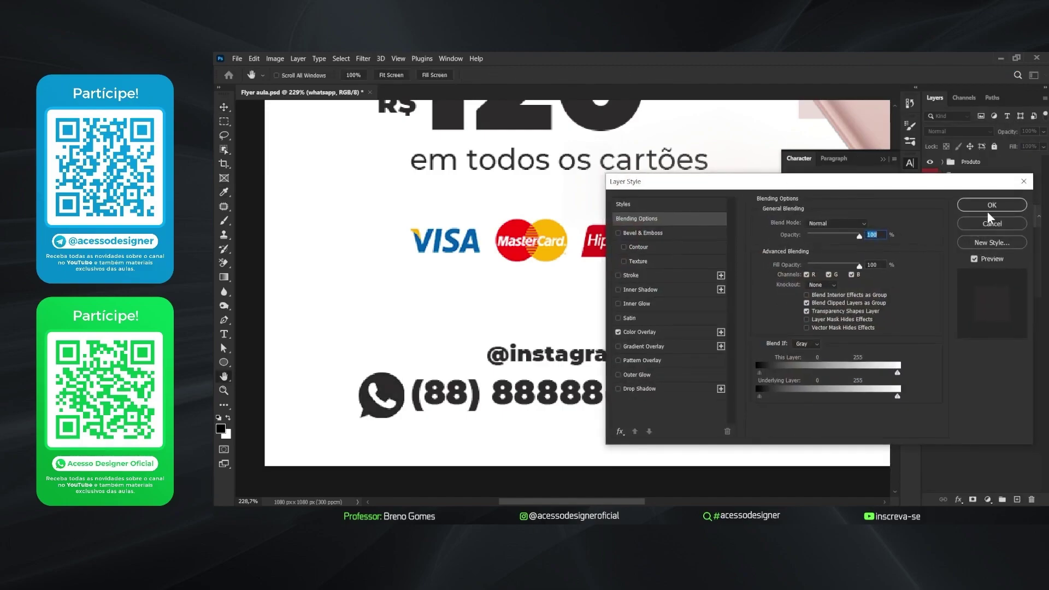
pyautogui.click(999, 209)
# - Fine-tune the WhatsApp icon's placement beside the phone number
pyautogui.hotkey('ctrl', 't')
pyautogui.moveTo(402, 369); pyautogui.dragTo(467, 369)
pyautogui.scroll(-3, 404, 373)
pyautogui.scroll(5, 431, 372)
pyautogui.press('Return')
pyautogui.hotkey('ctrl', '0')
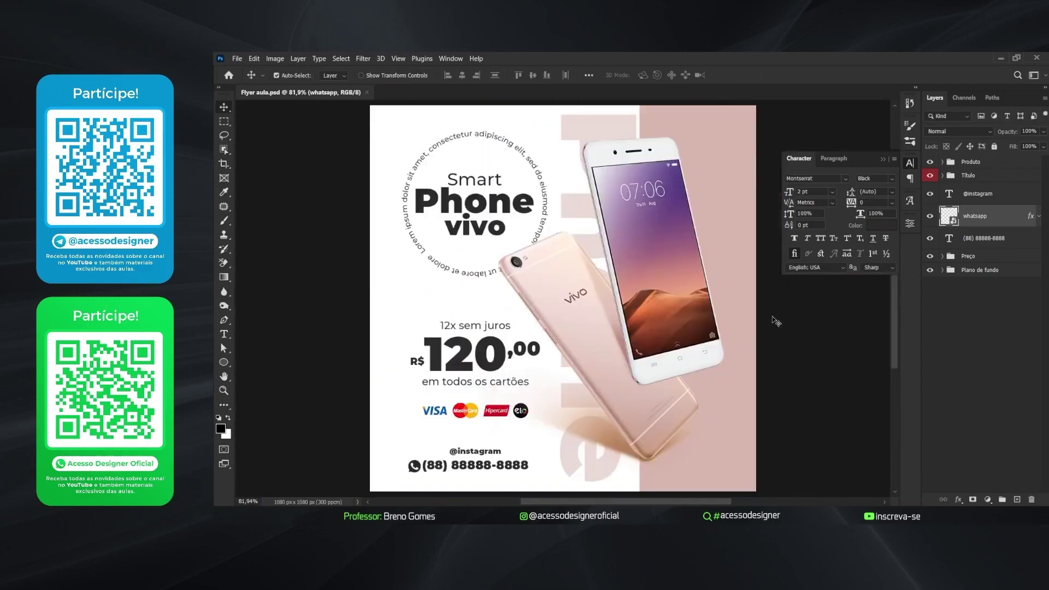
# - Show the guides and centre the WhatsApp icon and phone number together on the text column's vertical guide
pyautogui.keyDown('ctrl'); pyautogui.click(983, 238); pyautogui.keyUp('ctrl')
pyautogui.hotkey('ctrl', ';')
pyautogui.hotkey('ctrl', 't')
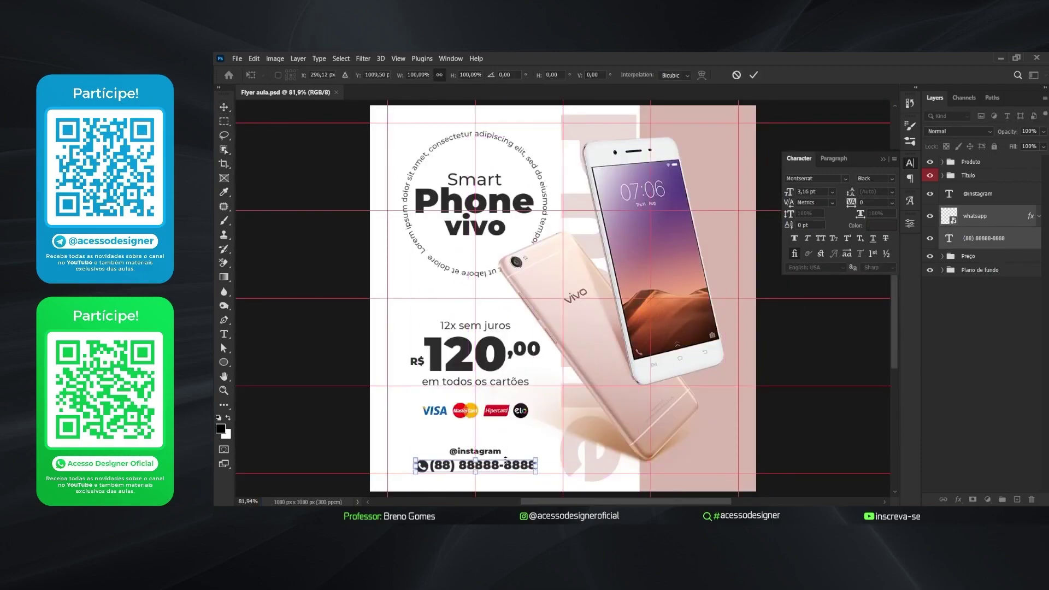
pyautogui.press('Return')
pyautogui.click(503, 454)
pyautogui.hotkey('alt', 'Tab')
pyautogui.moveTo(855, 159); pyautogui.dragTo(538, 395)
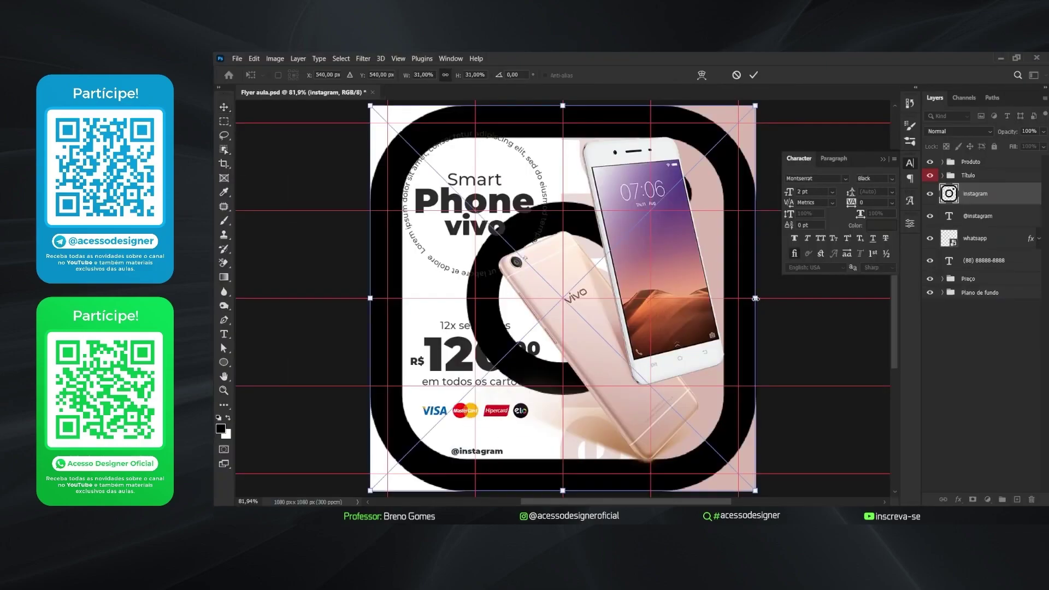
pyautogui.press('Return')
pyautogui.scroll(6, 538, 394)
# - Copy the Color Overlay effect from the whatsapp layer to the instagram icon layer
pyautogui.doubleClick(991, 244)
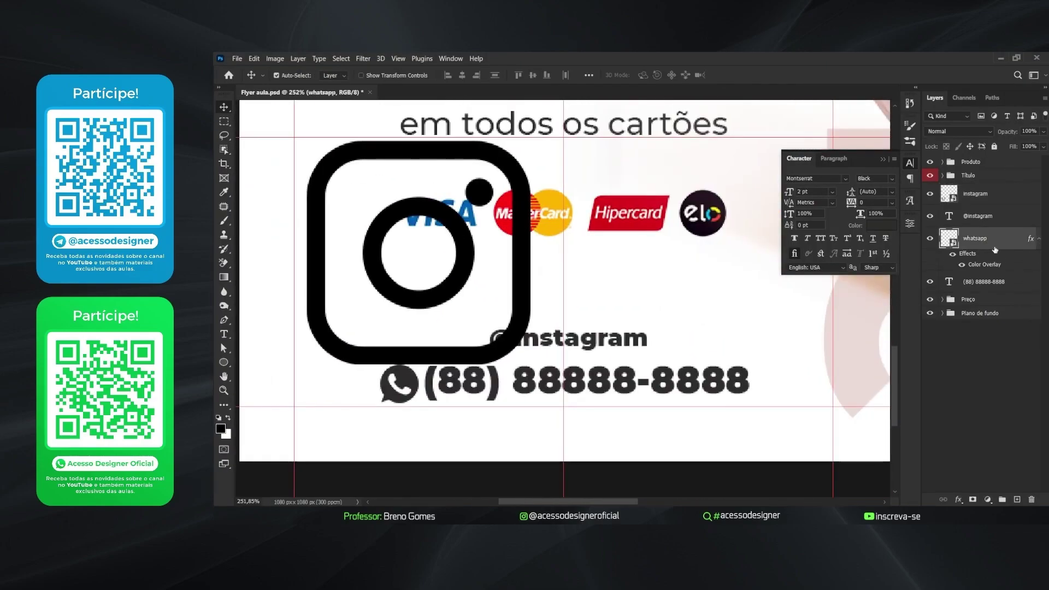
pyautogui.moveTo(989, 241); pyautogui.dragTo(978, 194)
pyautogui.click(977, 193)
pyautogui.hotkey('ctrl', 't')
pyautogui.moveTo(530, 141); pyautogui.dragTo(479, 337)
pyautogui.moveTo(496, 311); pyautogui.dragTo(478, 338)
pyautogui.press('Return')
pyautogui.hotkey('ctrl', 't')
pyautogui.moveTo(490, 319); pyautogui.dragTo(487, 323)
pyautogui.press('Return')
pyautogui.hotkey('ctrl', 's')
pyautogui.click(1038, 194)
pyautogui.keyDown('shift'); pyautogui.click(1005, 216); pyautogui.keyUp('shift')
pyautogui.hotkey('ctrl', 't')
pyautogui.moveTo(590, 332); pyautogui.dragTo(601, 332)
pyautogui.press('Return')
pyautogui.hotkey('ctrl', 's')
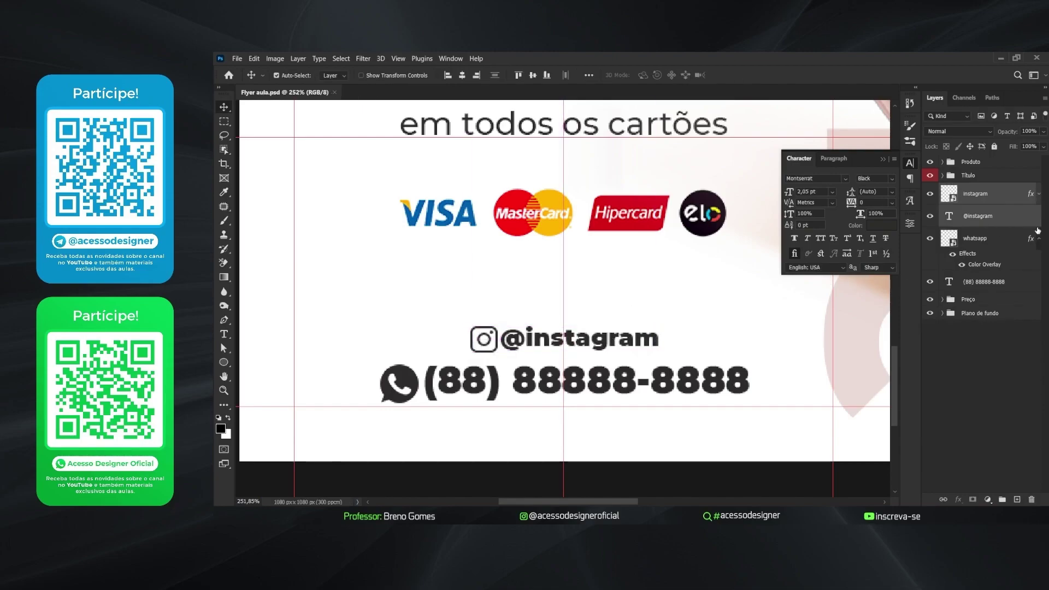
# - Group the Instagram icon and its text under the name "Instagram"
pyautogui.hotkey('ctrl', 'g')
pyautogui.doubleClick(974, 189)
pyautogui.write('Instagram')
pyautogui.press('Return')
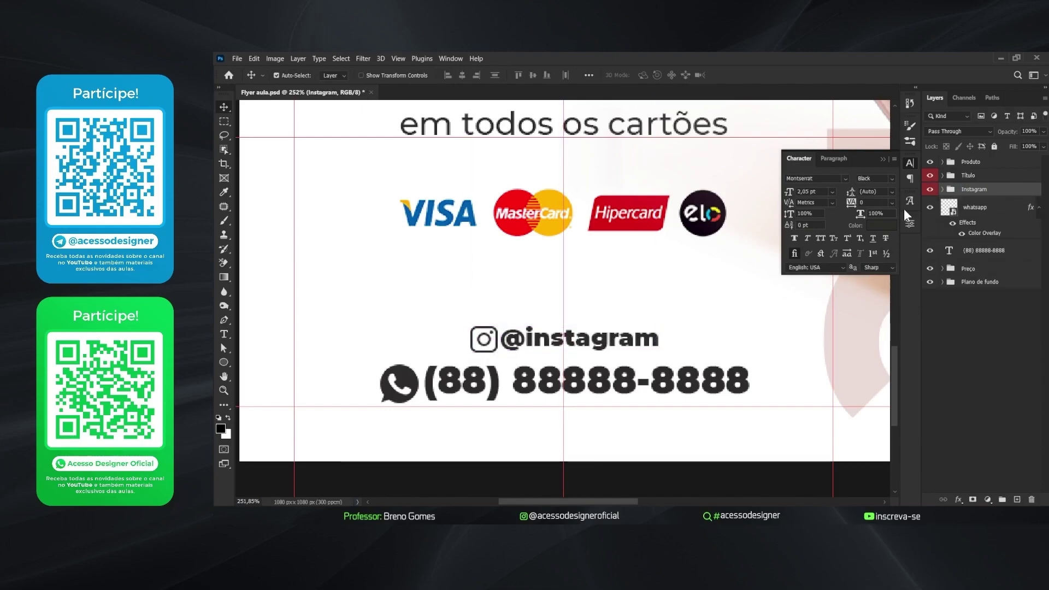
# - Group the whatsapp icon and phone number layers under the name "whats"
pyautogui.click(1040, 213)
pyautogui.click(999, 204)
pyautogui.keyDown('shift'); pyautogui.click(975, 216); pyautogui.keyUp('shift')
pyautogui.hotkey('ctrl', 'g')
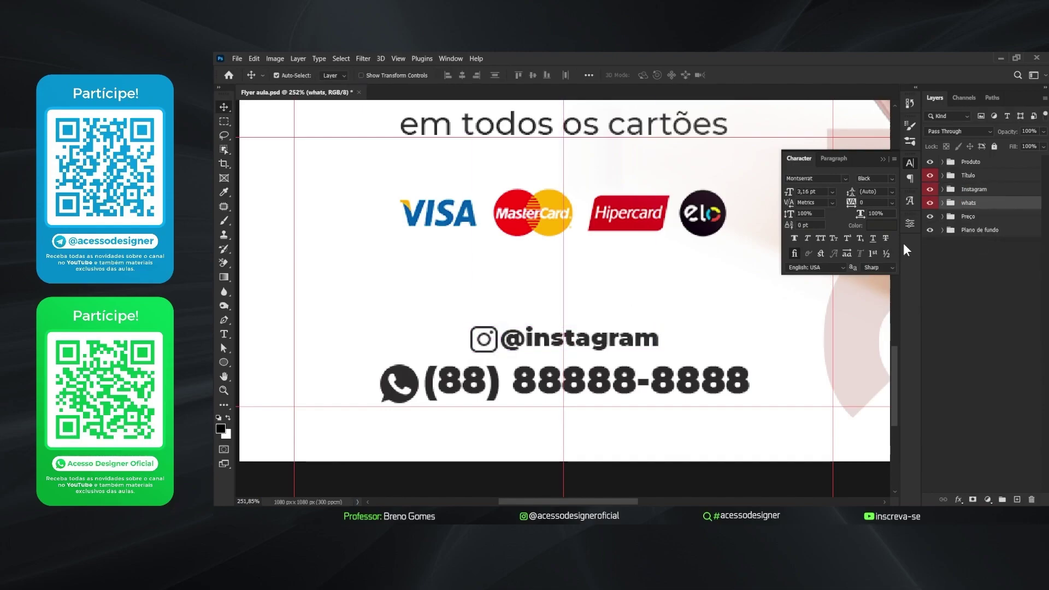
# - Nest the Instagram and whats groups in a new group named "Informações"
pyautogui.keyDown('shift'); pyautogui.click(974, 189); pyautogui.keyUp('shift')
pyautogui.hotkey('ctrl', 'g')
pyautogui.doubleClick(968, 189)
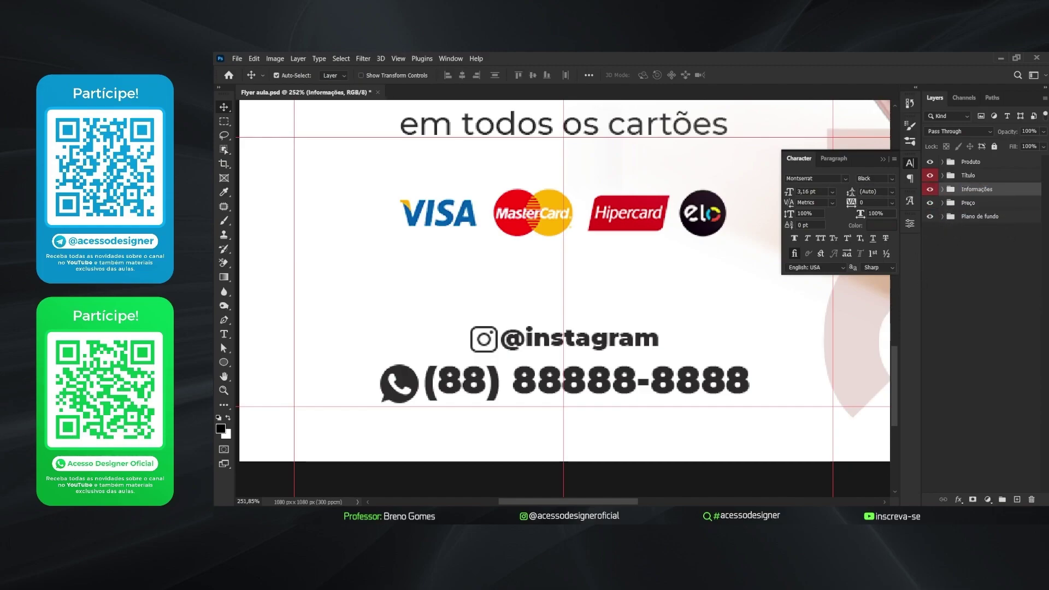
# - Nudge the Título, Informações and Preço groups together slightly to the left
pyautogui.hotkey('ctrl', '0')
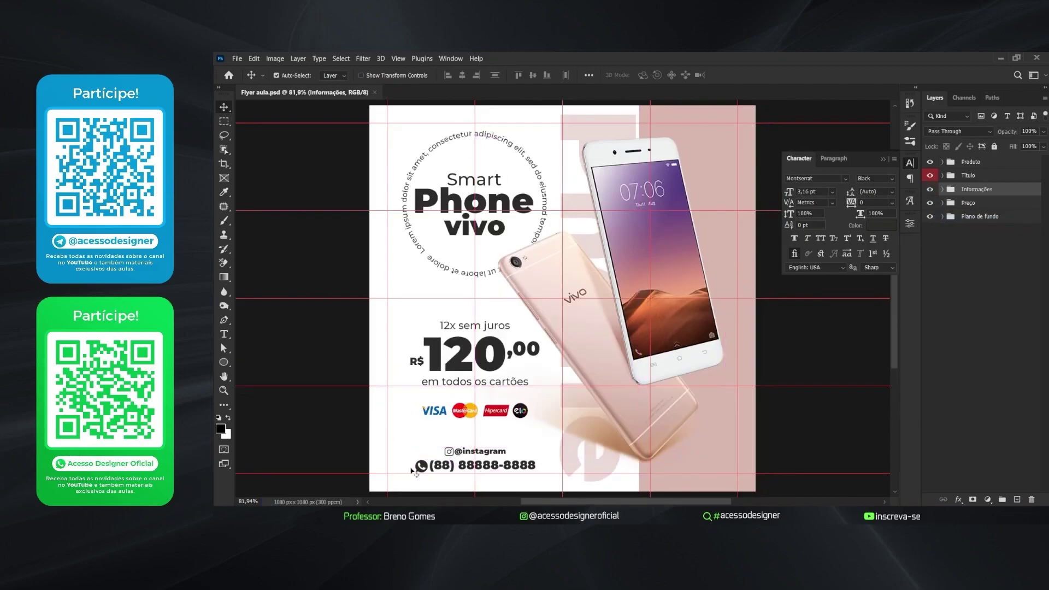
pyautogui.click(968, 175)
pyautogui.keyDown('shift'); pyautogui.click(968, 202); pyautogui.keyUp('shift')
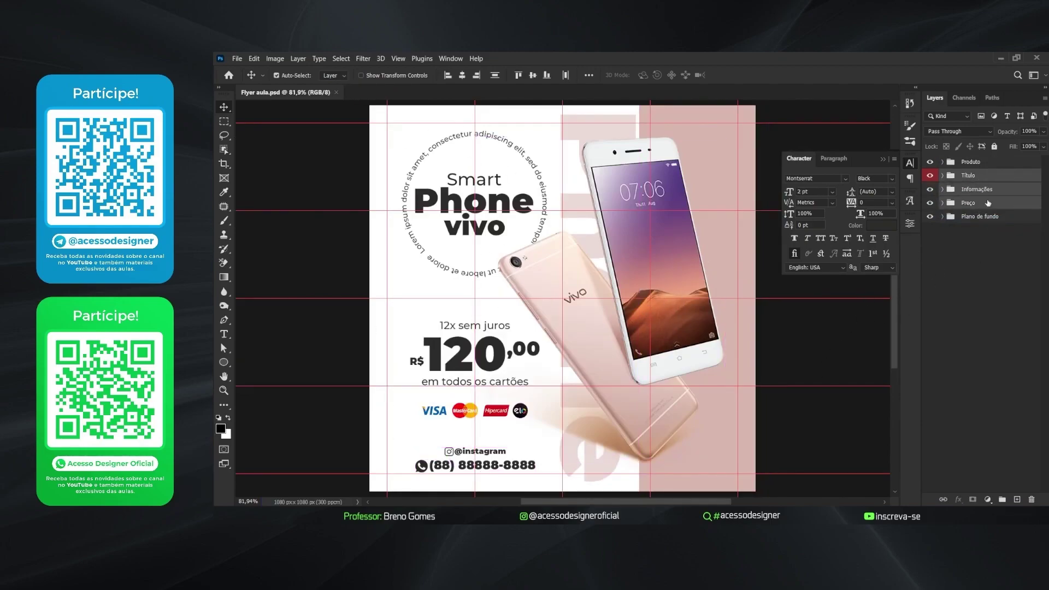
pyautogui.press('Left')
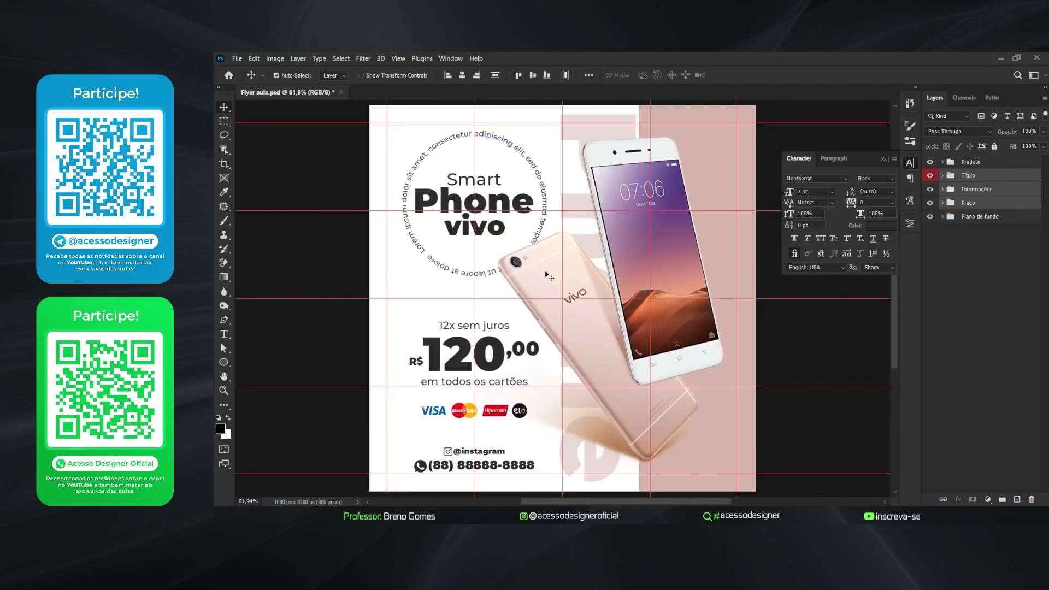
pyautogui.hotkey('ctrl', 't')
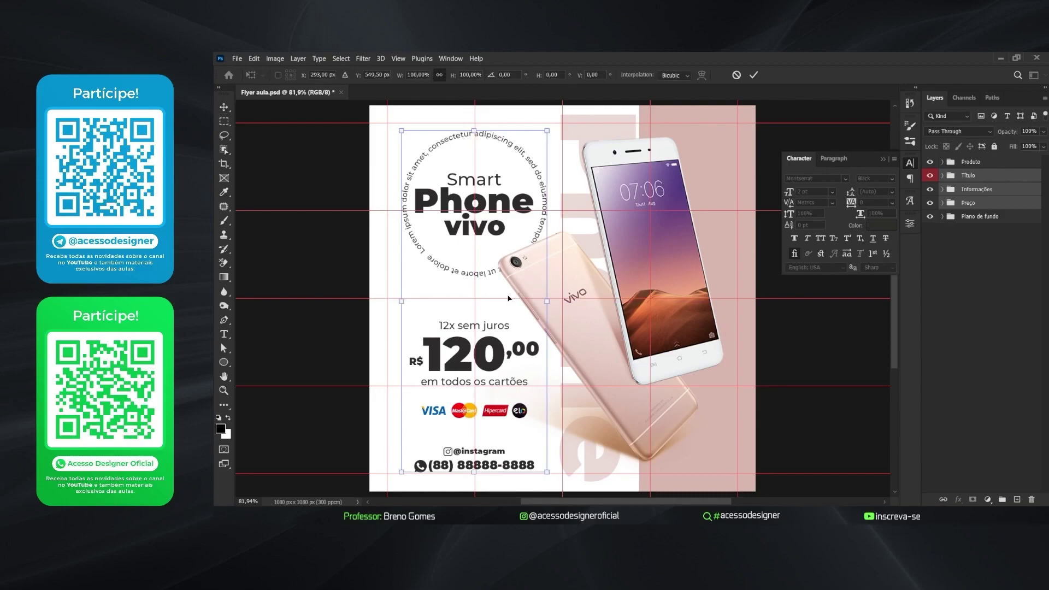
pyautogui.press('Return')
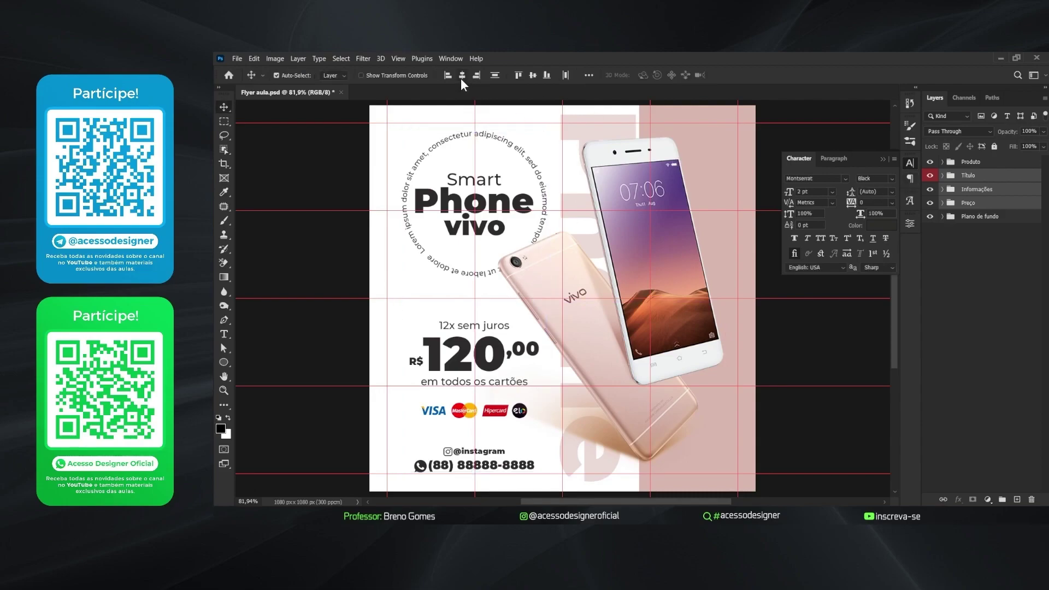
# - Move the Título, Informações and Preço groups together up to about X 295.50 px, Y 540.74 px and hide the guides
pyautogui.hotkey('ctrl', 't')
pyautogui.scroll(6, 489, 304)
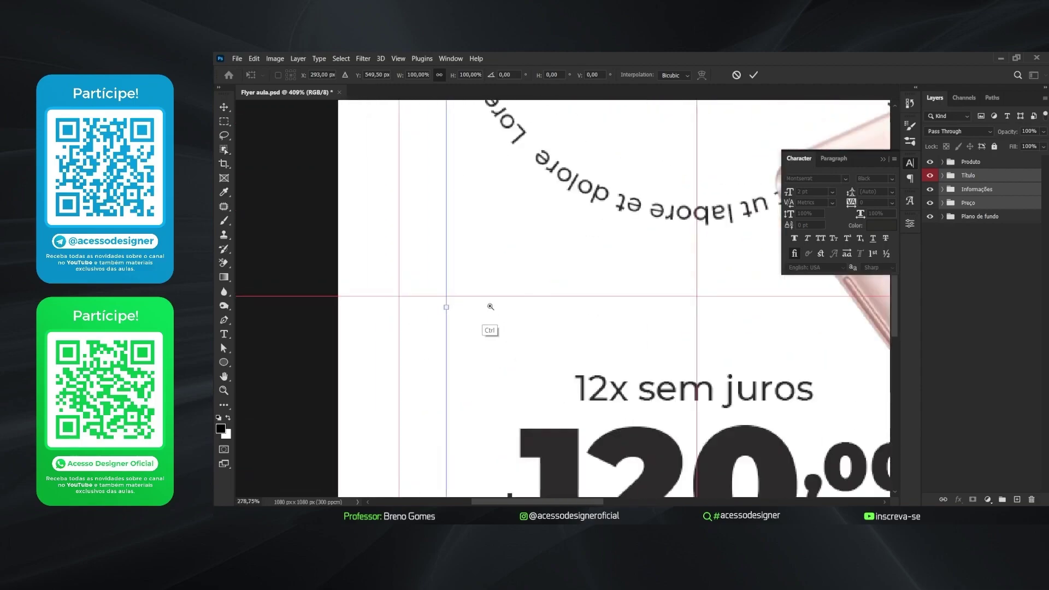
pyautogui.scroll(-6, 572, 279)
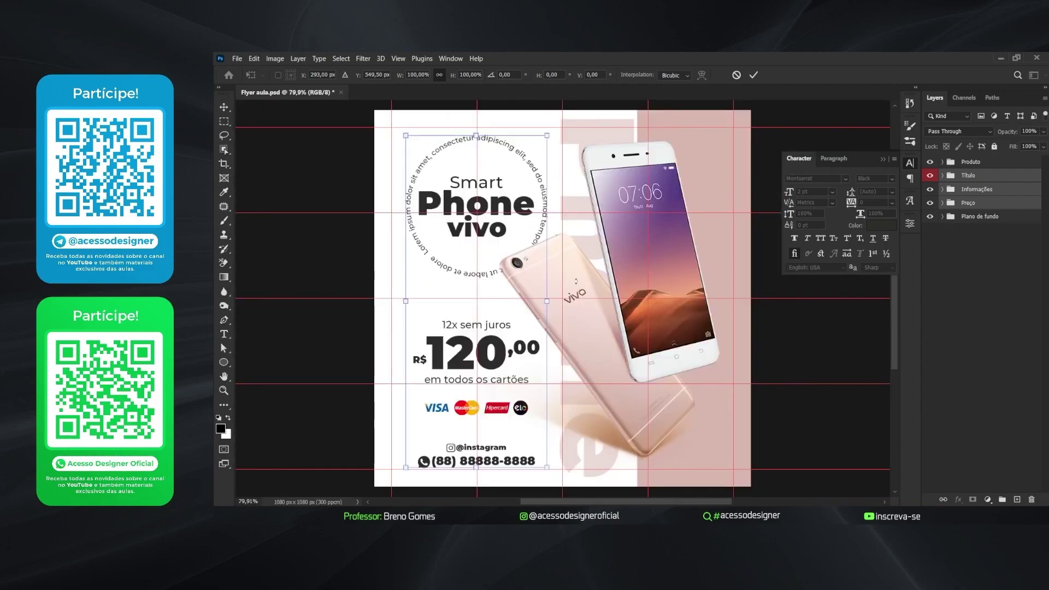
pyautogui.press('Up')
pyautogui.press('Up')
pyautogui.press('Up')
pyautogui.press('Up')
pyautogui.press('Up')
pyautogui.press('Up')
pyautogui.press('Up')
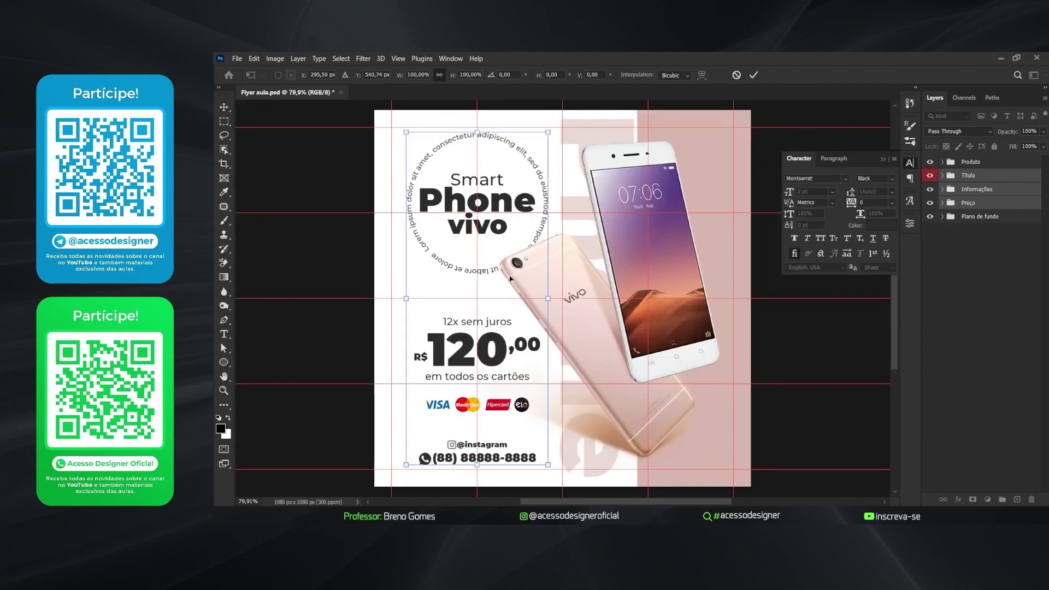
pyautogui.press('Return')
pyautogui.hotkey('ctrl', ';')
# - Put away the character settings and enlarge the smartphone product image slightly
pyautogui.click(882, 160)
pyautogui.keyDown('ctrl'); pyautogui.click(650, 210); pyautogui.keyUp('ctrl')
pyautogui.hotkey('ctrl', 't')
pyautogui.moveTo(445, 125); pyautogui.dragTo(438, 117)
pyautogui.press('Return')
# - Expand the Plano de fundo group and lower the fill opacity of the large background "Phone" text
pyautogui.click(971, 162)
pyautogui.click(942, 163)
pyautogui.click(979, 217)
pyautogui.click(942, 217)
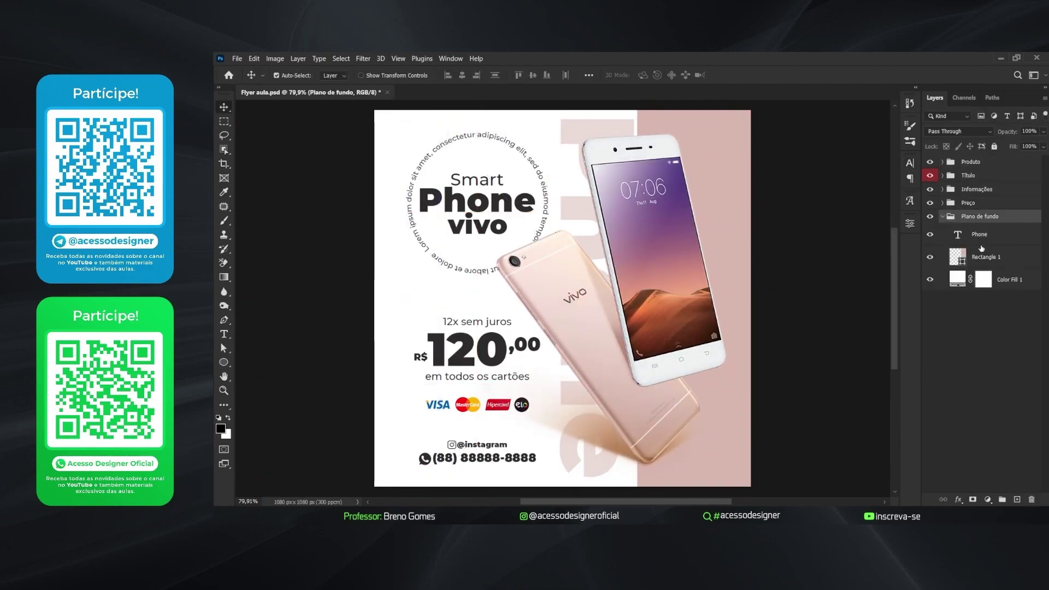
pyautogui.click(979, 234)
pyautogui.click(1043, 146)
pyautogui.moveTo(1044, 159); pyautogui.dragTo(1029, 159)
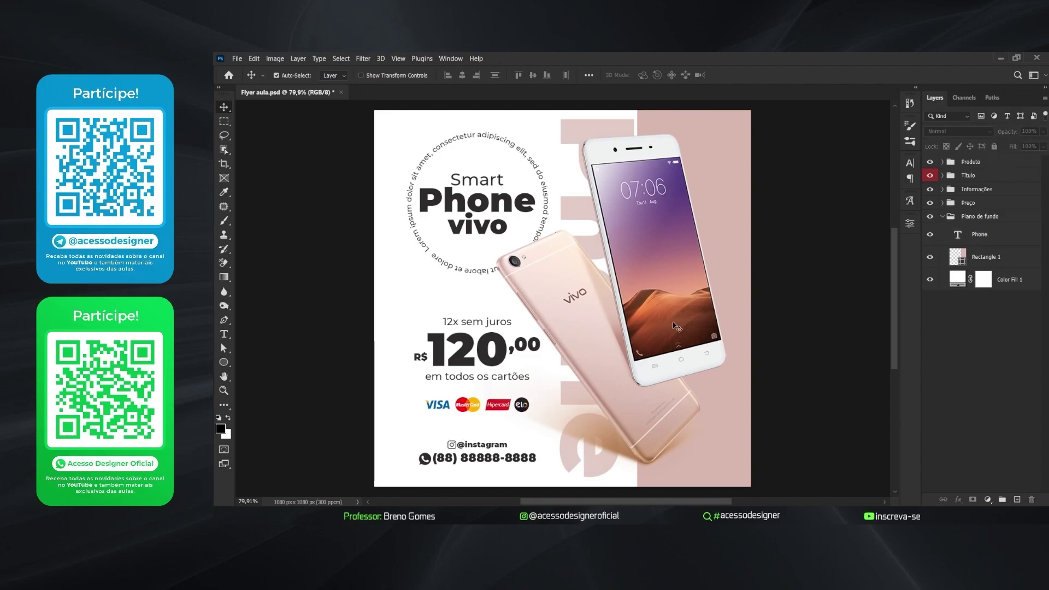
# - Add an empty layer above Rectangle 1 and prepare a very large Brush with 0% hardness in the band's sampled rose colour
pyautogui.keyDown('ctrl'); pyautogui.click(1016, 499); pyautogui.keyUp('ctrl')
pyautogui.press('b')
pyautogui.keyDown('alt'); pyautogui.click(721, 220); pyautogui.keyUp('alt')
pyautogui.moveTo(672, 245); pyautogui.dragTo(686, 199)
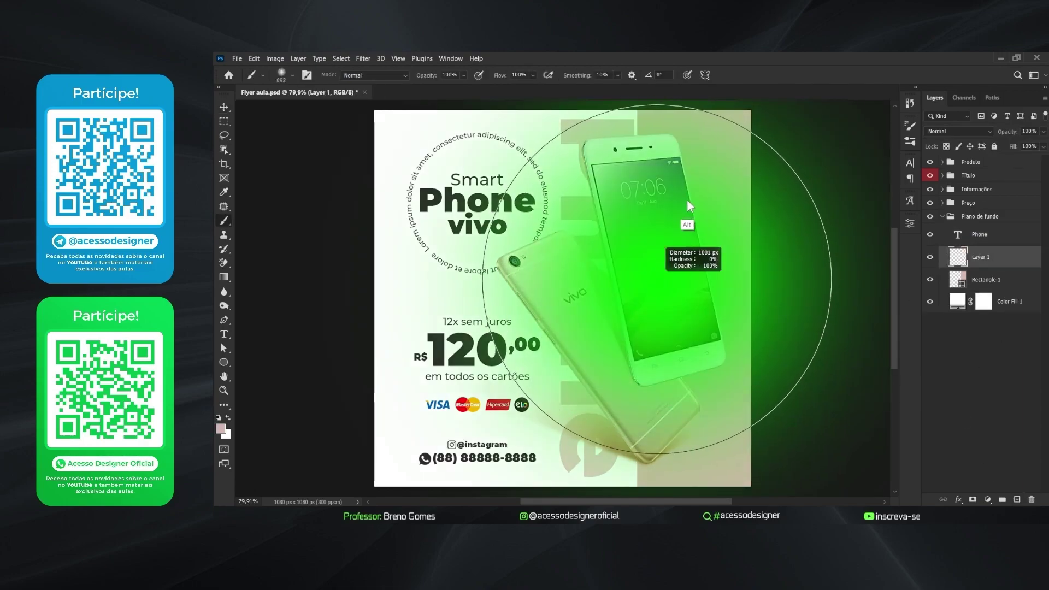
# - Paint a soft glow in a warmer rose on Layer 1, using Screen blending and clipping it to Rectangle 1
pyautogui.click(959, 131)
pyautogui.click(933, 223)
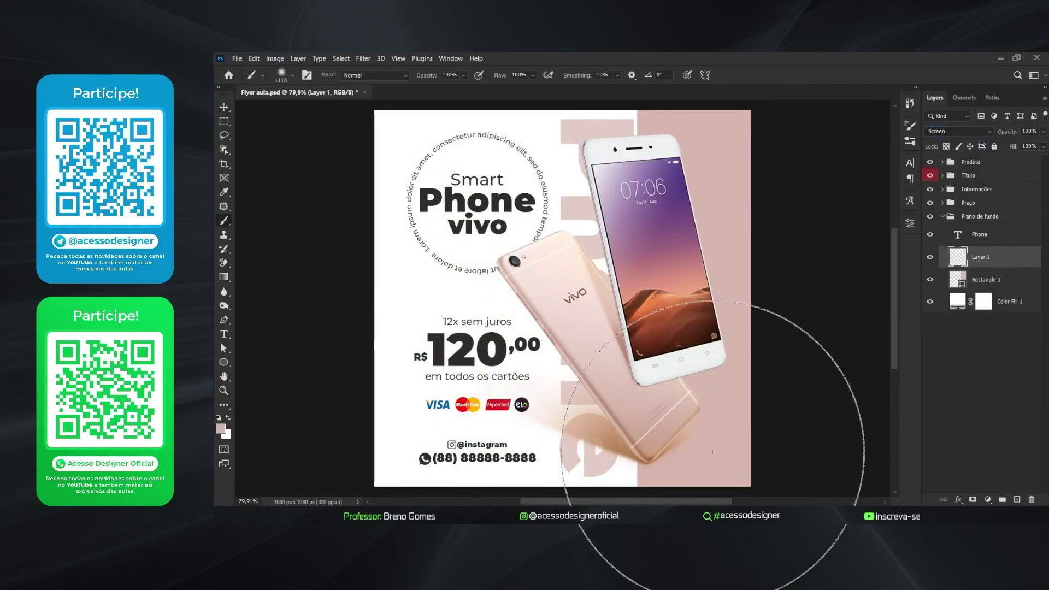
pyautogui.click(221, 428)
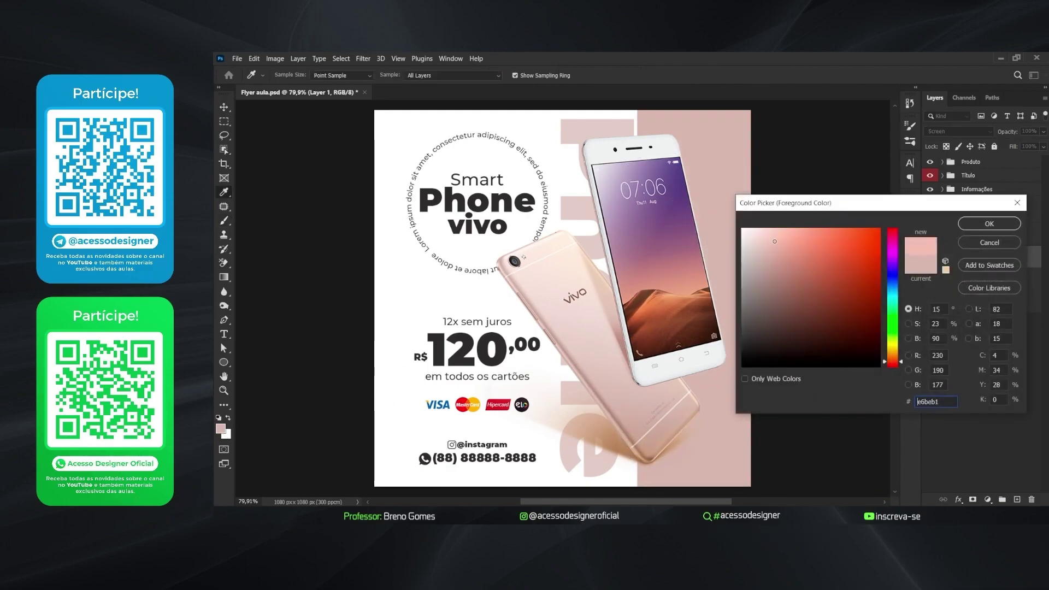
pyautogui.click(990, 225)
pyautogui.click(775, 333)
# - Add a Screen-mode layer above the Smart Phone image and paint a soft rose glow beside the phone's lower edge
pyautogui.press('v')
pyautogui.click(686, 255)
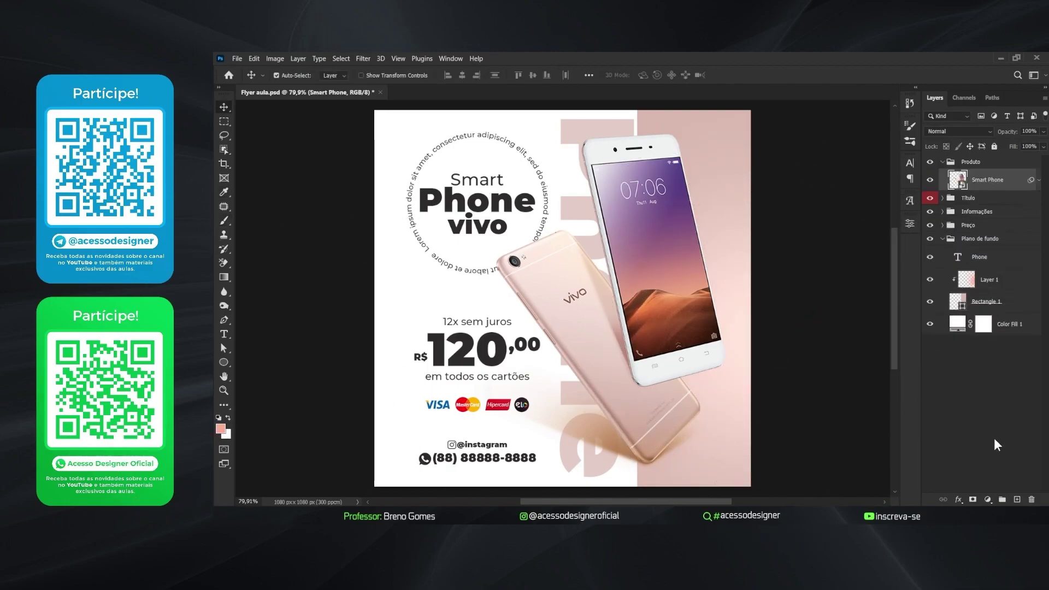
pyautogui.click(1016, 499)
pyautogui.press('b')
pyautogui.moveTo(733, 306); pyautogui.dragTo(727, 310)
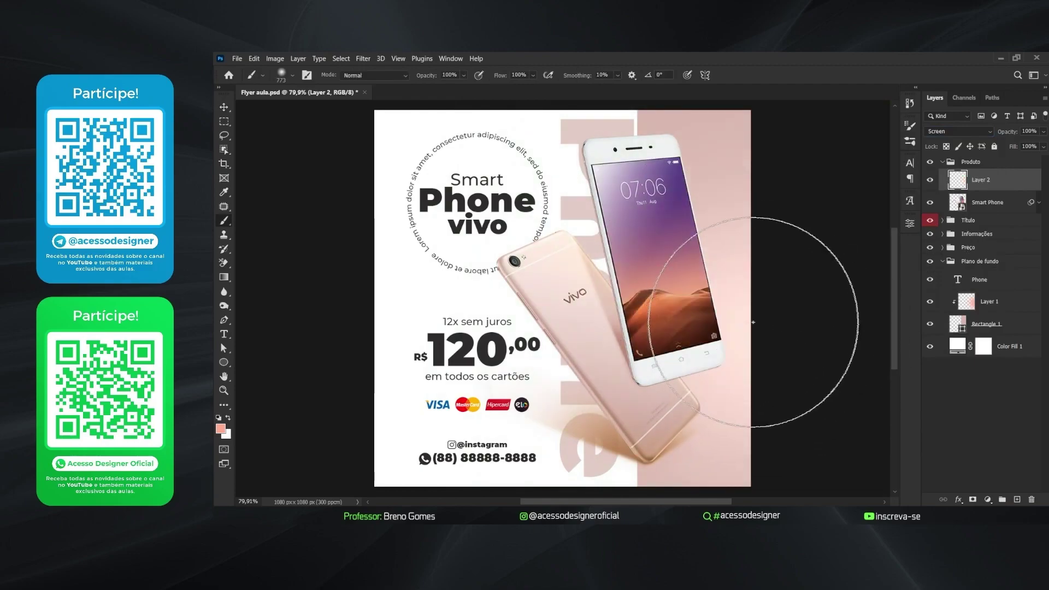
pyautogui.press('v')
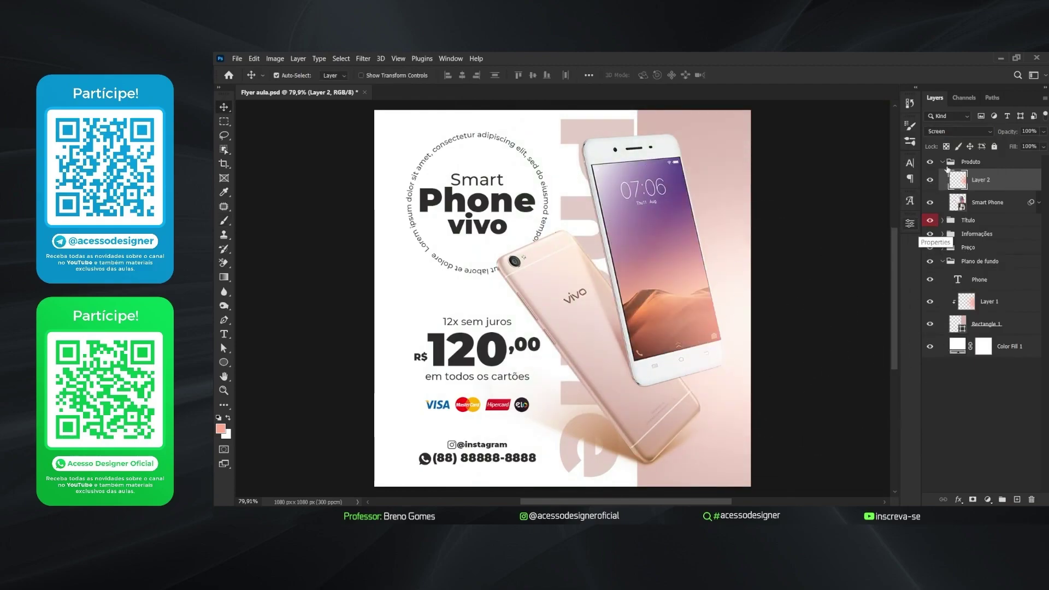
# - Place the Textura paper image in Plano de fundo, rotated -90° and scaled to about 1545 × 1159 px to cover the flyer
pyautogui.keyDown('ctrl'); pyautogui.click(942, 162); pyautogui.keyUp('ctrl')
pyautogui.click(686, 306)
pyautogui.hotkey('alt', 'Tab')
pyautogui.moveTo(360, 163); pyautogui.dragTo(481, 470)
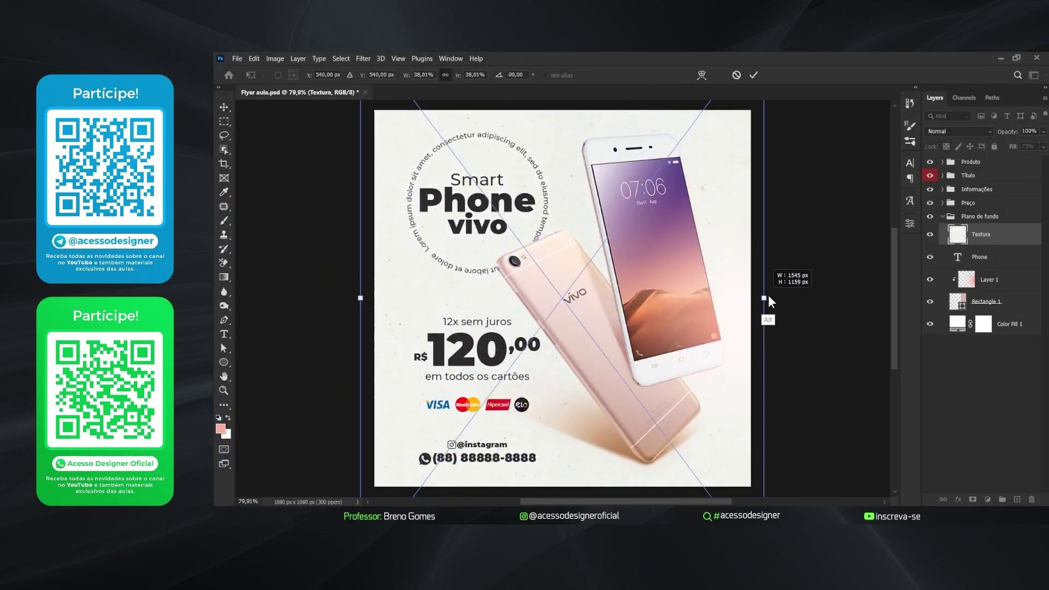
pyautogui.press('Return')
# - Put Textura beneath Rectangle 1 and desaturate it with a Hue/Saturation saturation of -100
pyautogui.hotkey('ctrl', 'u')
pyautogui.moveTo(785, 222); pyautogui.dragTo(731, 223)
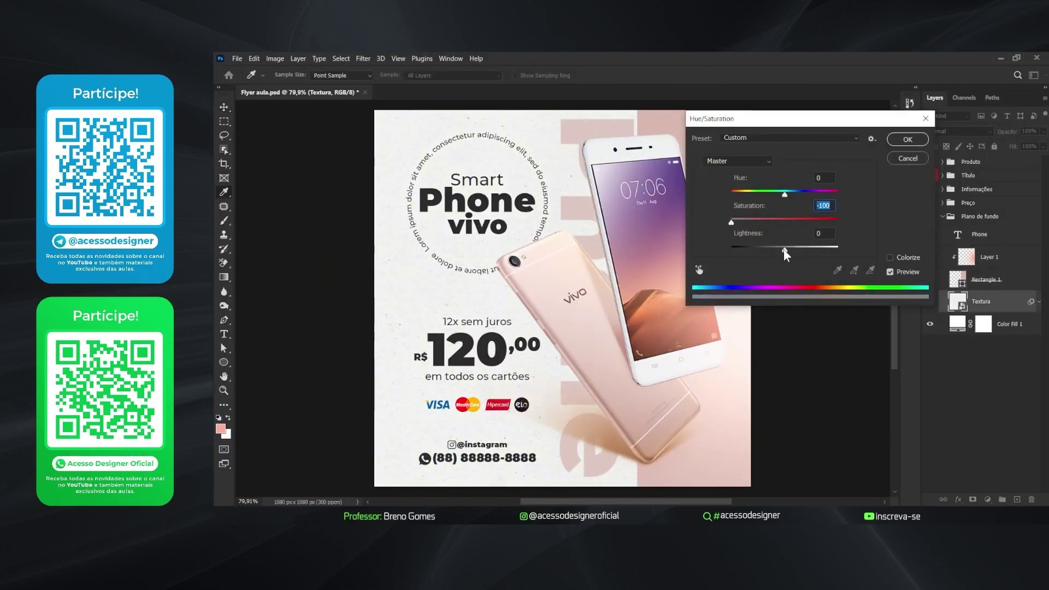
pyautogui.press('Return')
pyautogui.scroll(6, 520, 127)
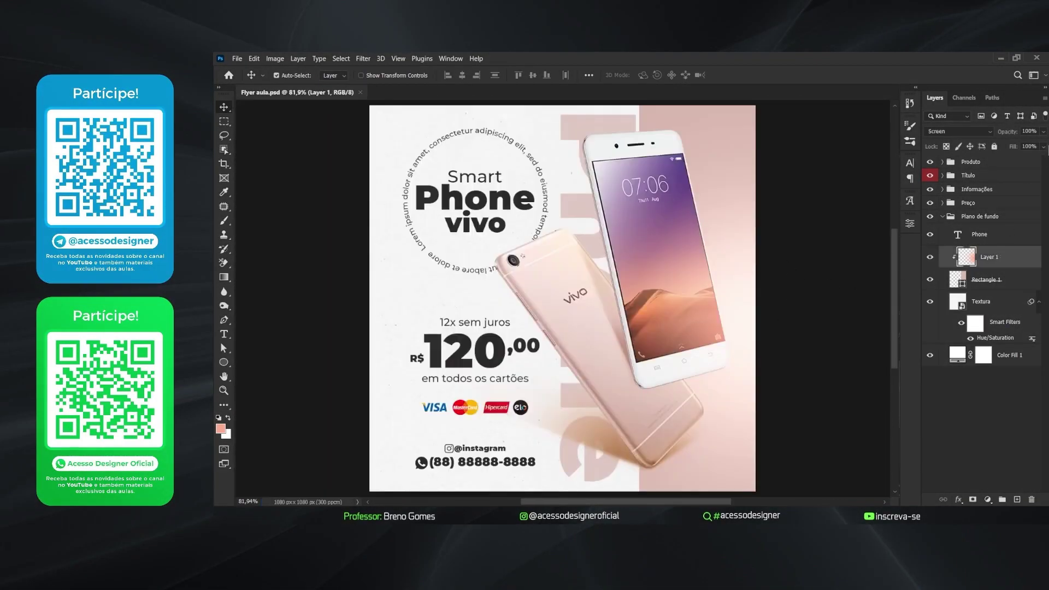
# - Expand the Produto group and lower the fill opacity of the glow layer above Smart Phone to about 86%
pyautogui.click(980, 178)
pyautogui.click(967, 204)
pyautogui.click(969, 176)
pyautogui.click(942, 161)
pyautogui.click(990, 180)
pyautogui.click(1043, 146)
pyautogui.moveTo(1043, 159); pyautogui.dragTo(1034, 160)
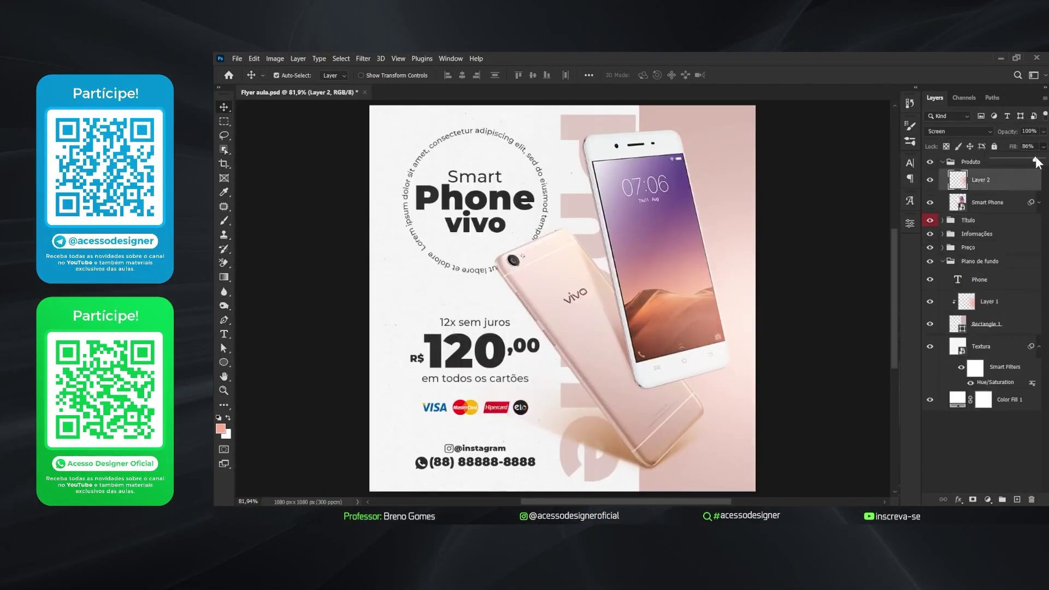
# - Lower the Textura layer's fill opacity to about 42% and collapse the layer groups
pyautogui.keyDown('ctrl'); pyautogui.click(943, 263); pyautogui.keyUp('ctrl')
pyautogui.keyDown('ctrl'); pyautogui.click(573, 157); pyautogui.keyUp('ctrl')
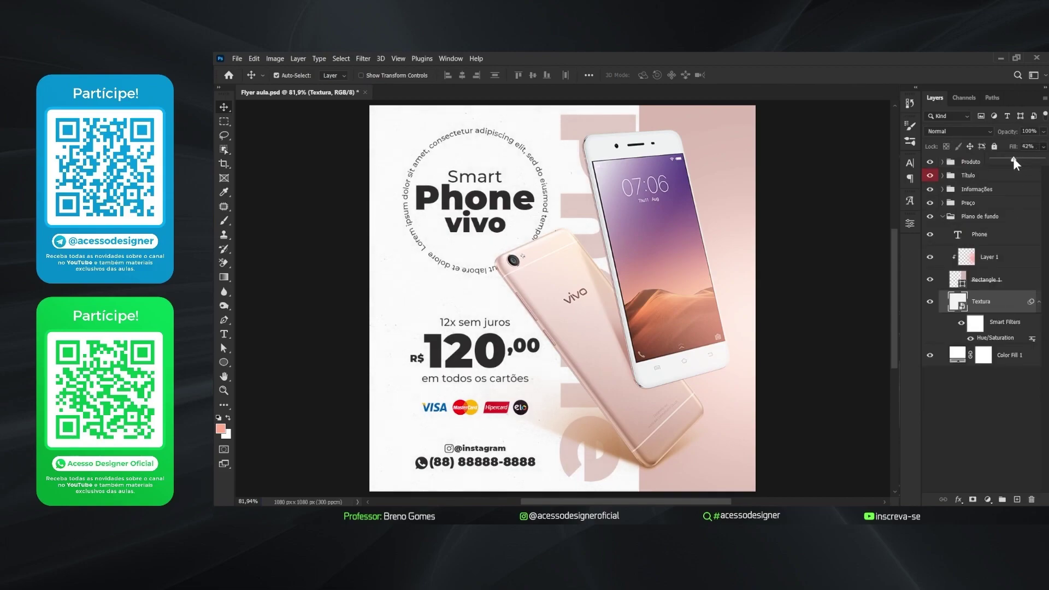
pyautogui.click(869, 346)
pyautogui.click(942, 216)
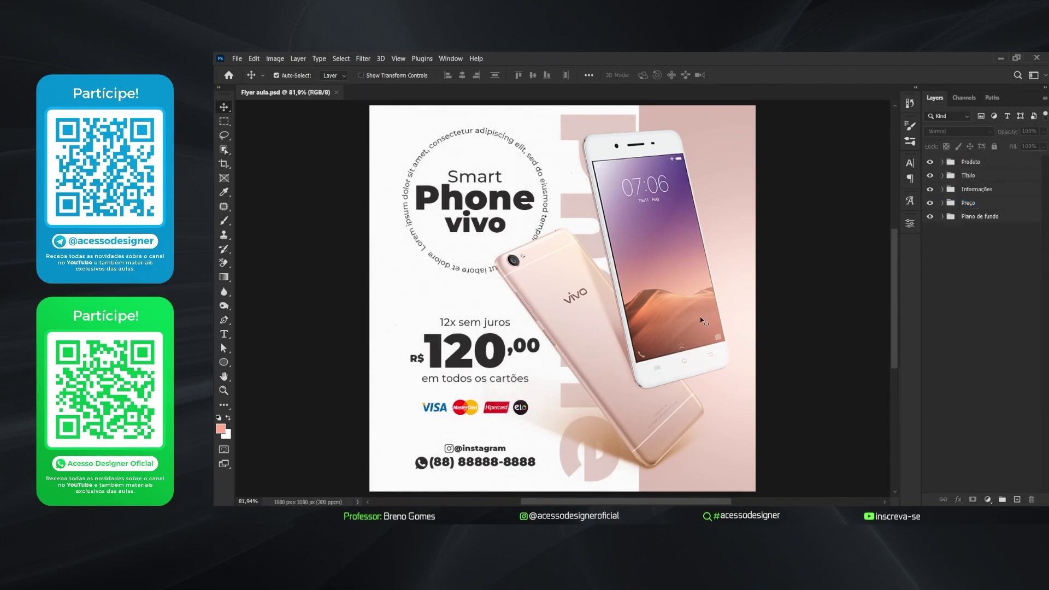
pyautogui.hotkey('alt', '[')
pyautogui.hotkey('alt', '[')
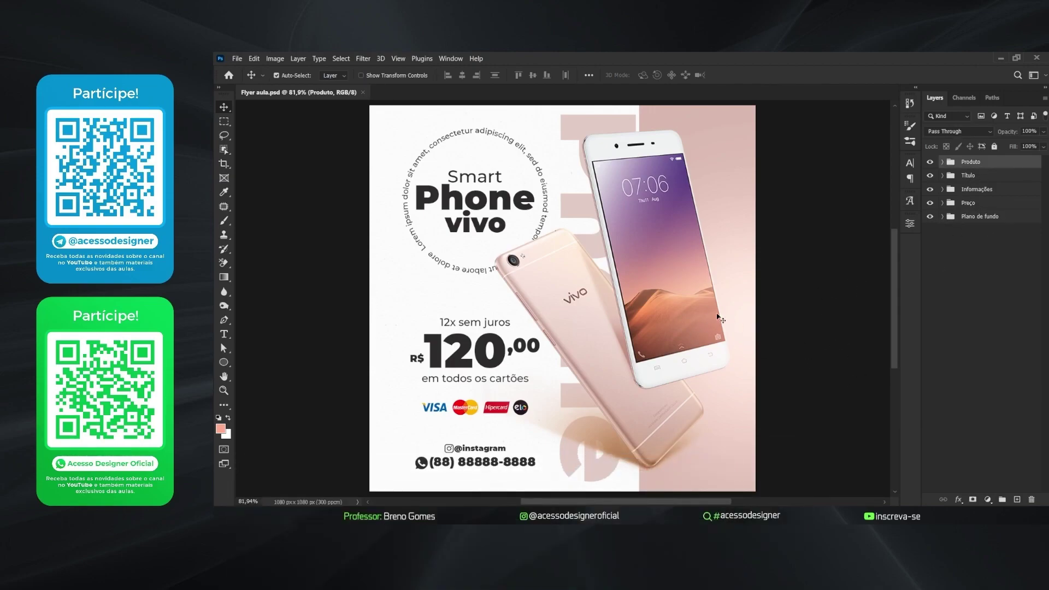
# - Preview the flyer as a PNG-24 export in Save for Web, then close the export without saving
pyautogui.click(236, 59)
pyautogui.moveTo(306, 219)
pyautogui.click(431, 261)
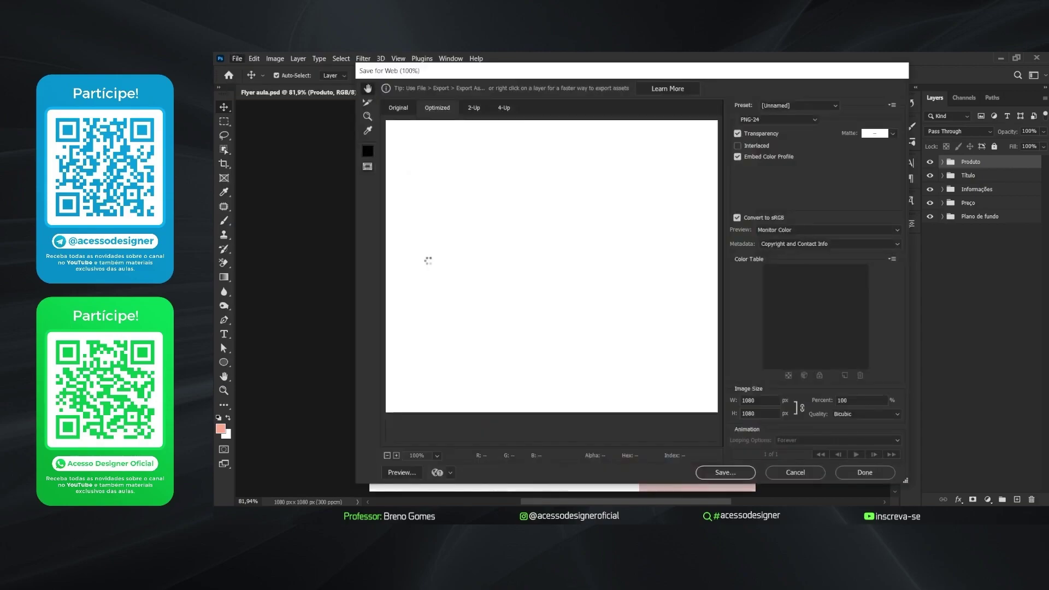
pyautogui.click(792, 120)
pyautogui.click(808, 140)
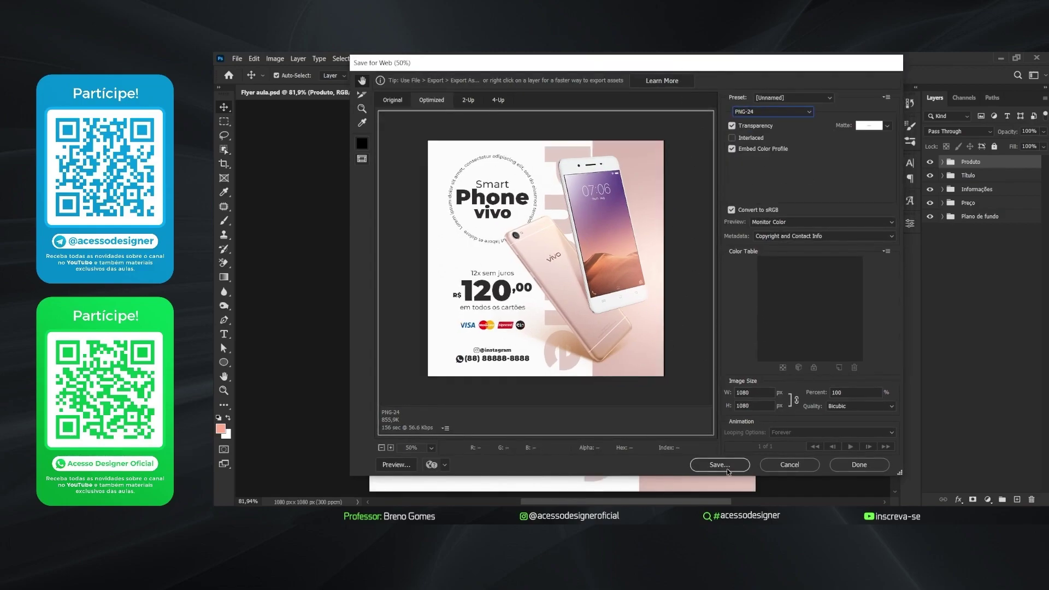
pyautogui.click(780, 465)
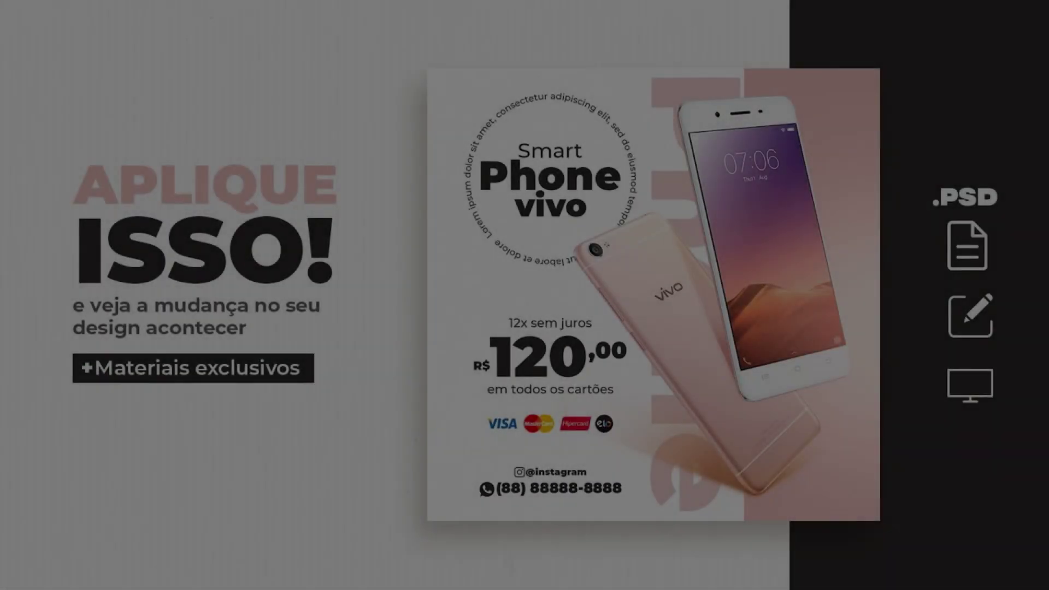